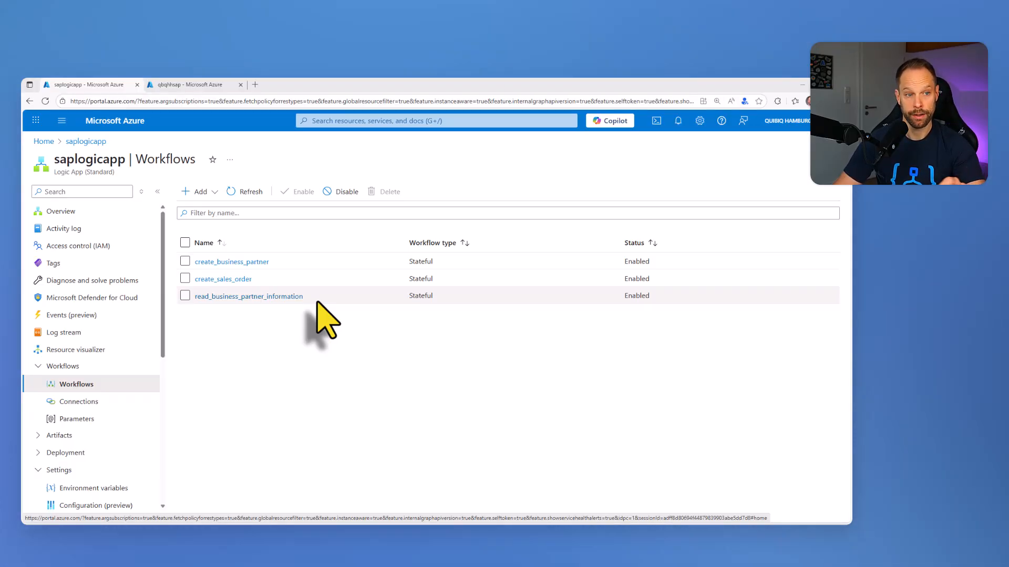
Open the create_sales_order workflow and examine the description and parameters of its HTTP request trigger.
left_click(230, 280)
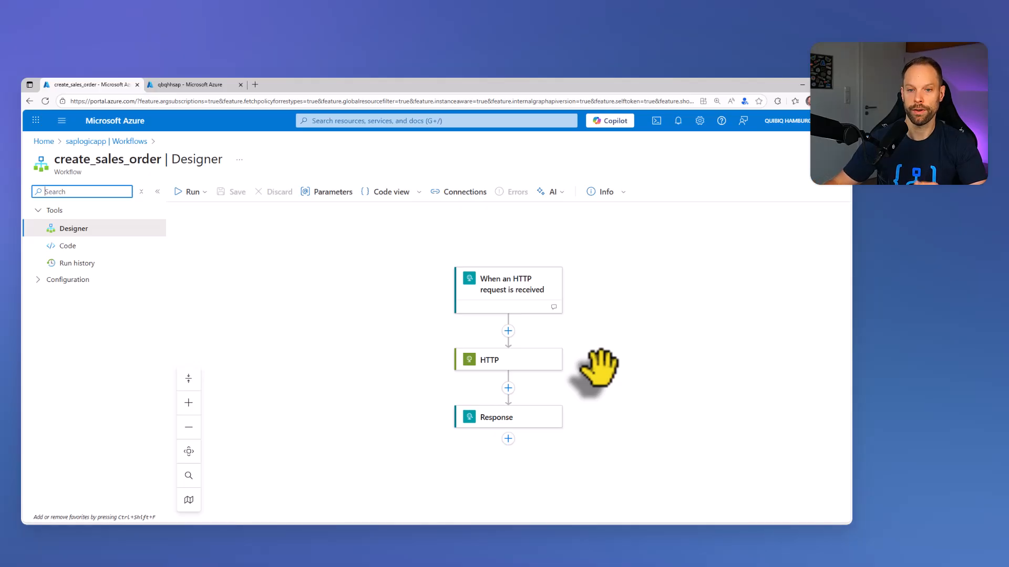
left_click(516, 290)
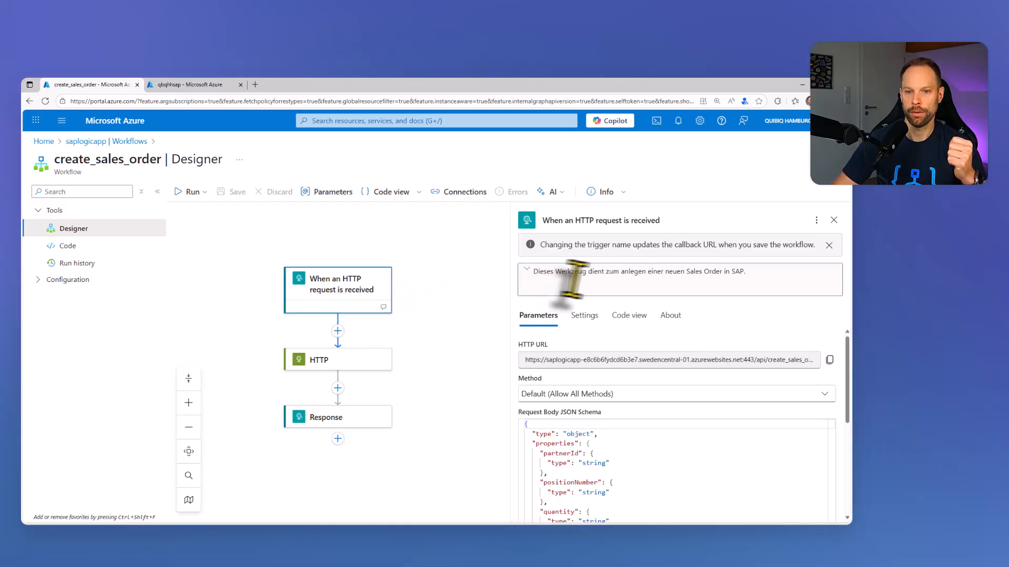
left_click(749, 273)
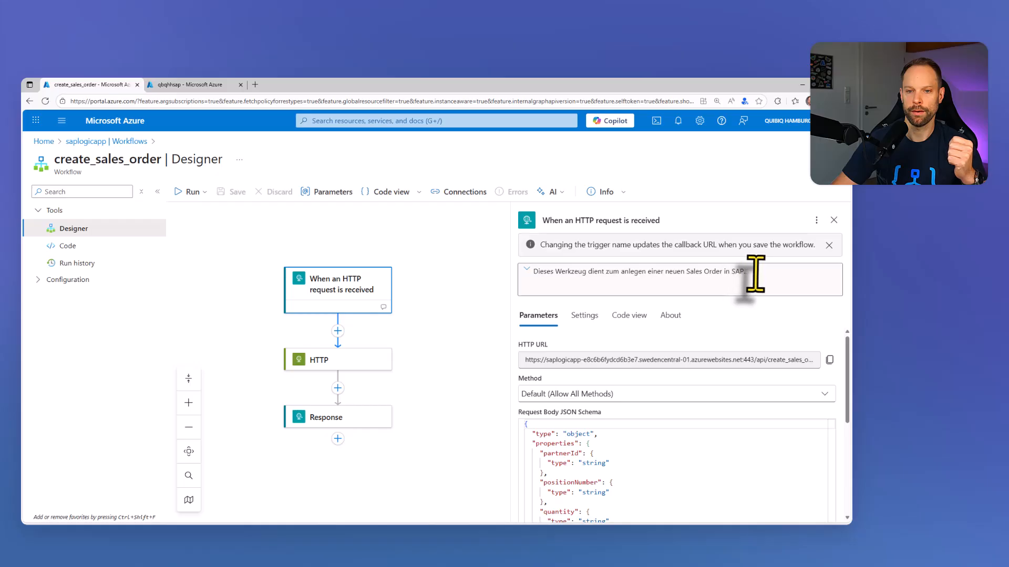
type(".")
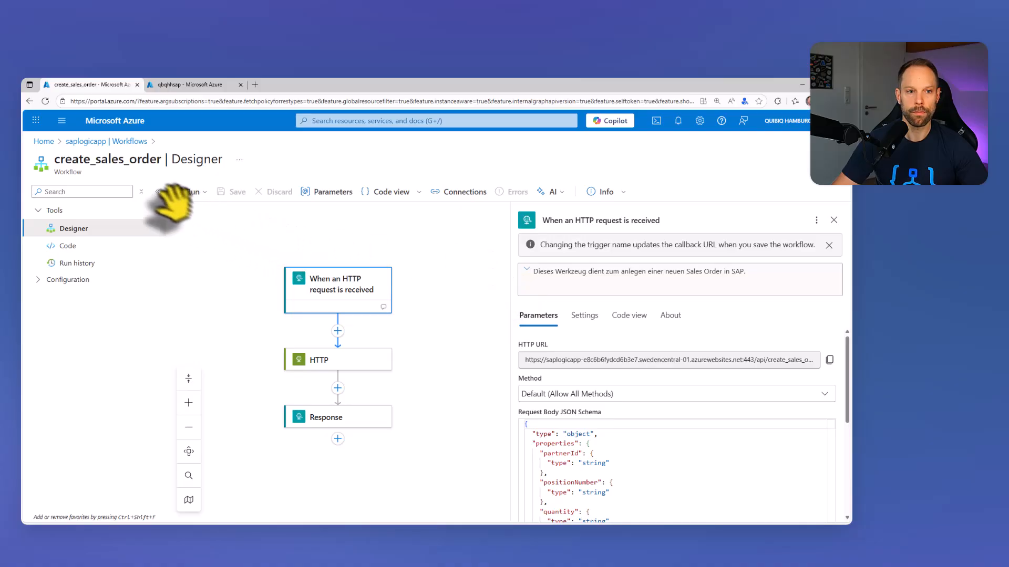
Return to the saplogicapp workflow list and launch the Kudu site from the logic app's Advanced Tools.
left_click(132, 143)
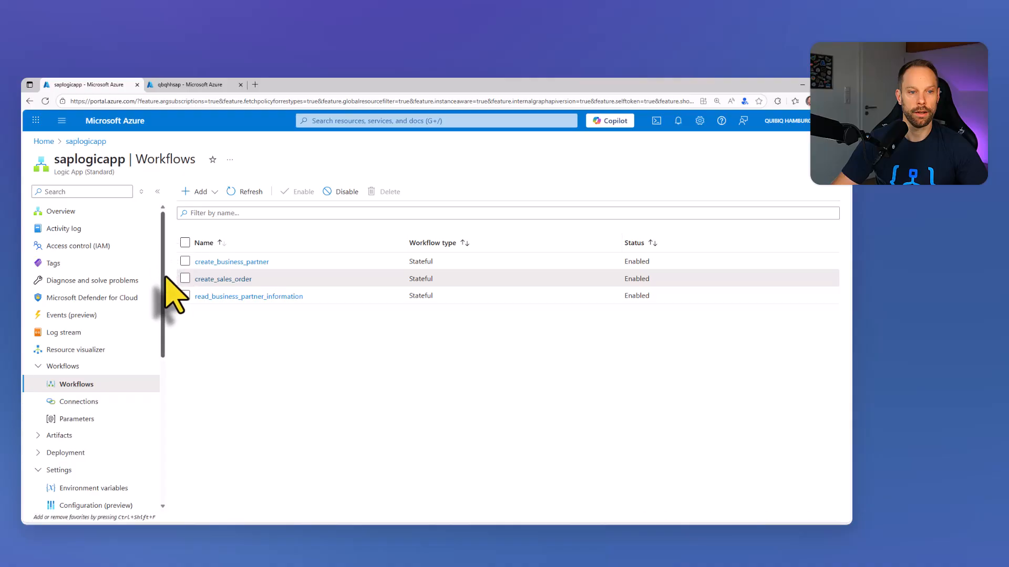
left_click_drag(164, 276, 169, 443)
left_click(101, 409)
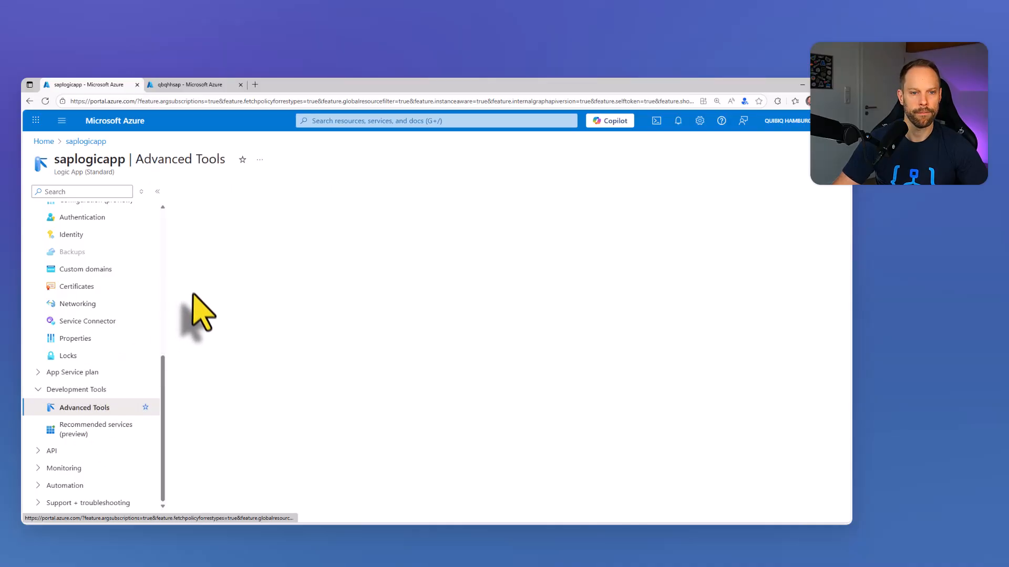
left_click(182, 249)
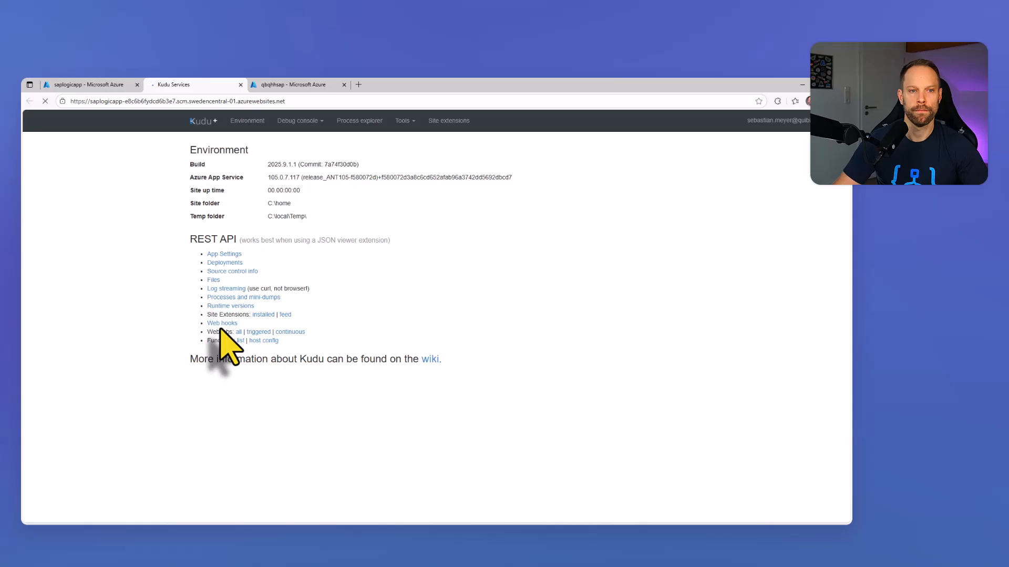
Open host.json from the site/wwwroot folder in the CMD debug console to examine its McpServerEndpoints setting.
left_click(299, 125)
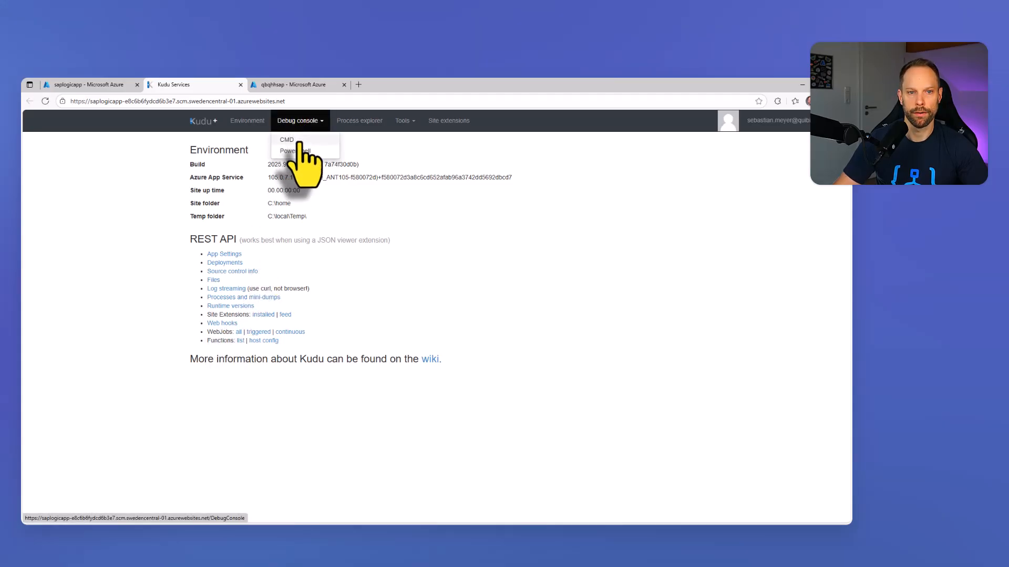
left_click(295, 140)
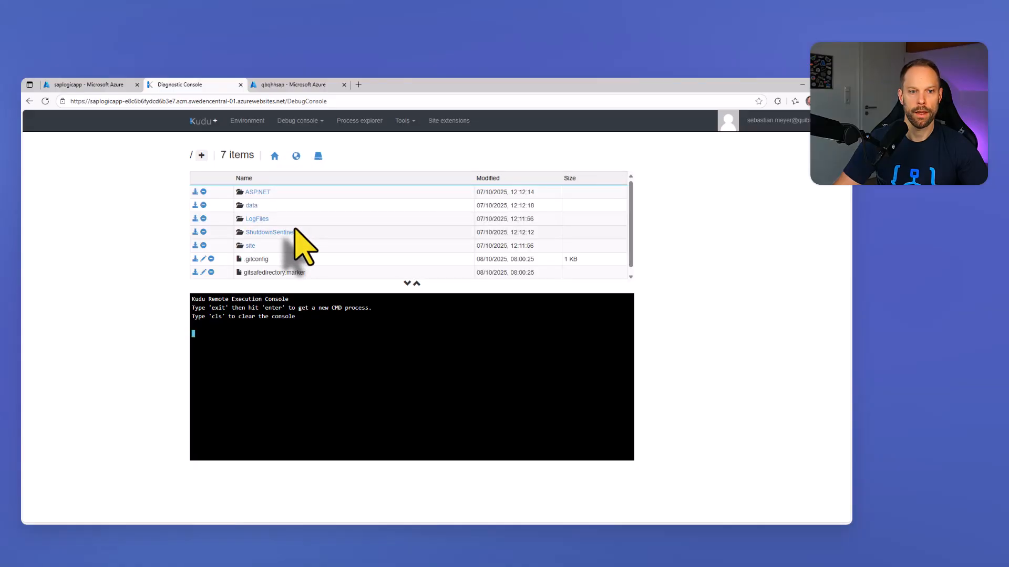
left_click(251, 246)
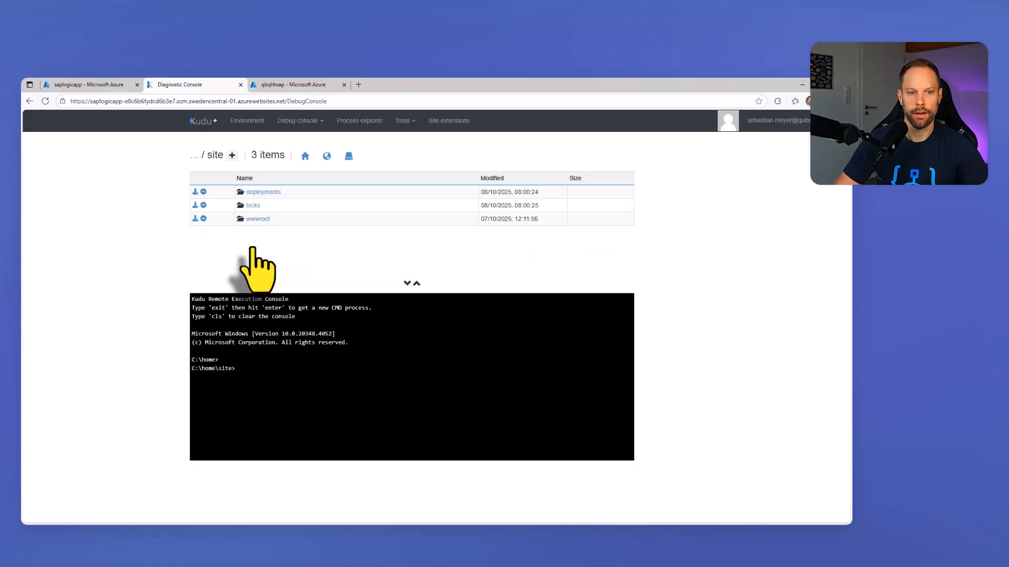
left_click(258, 220)
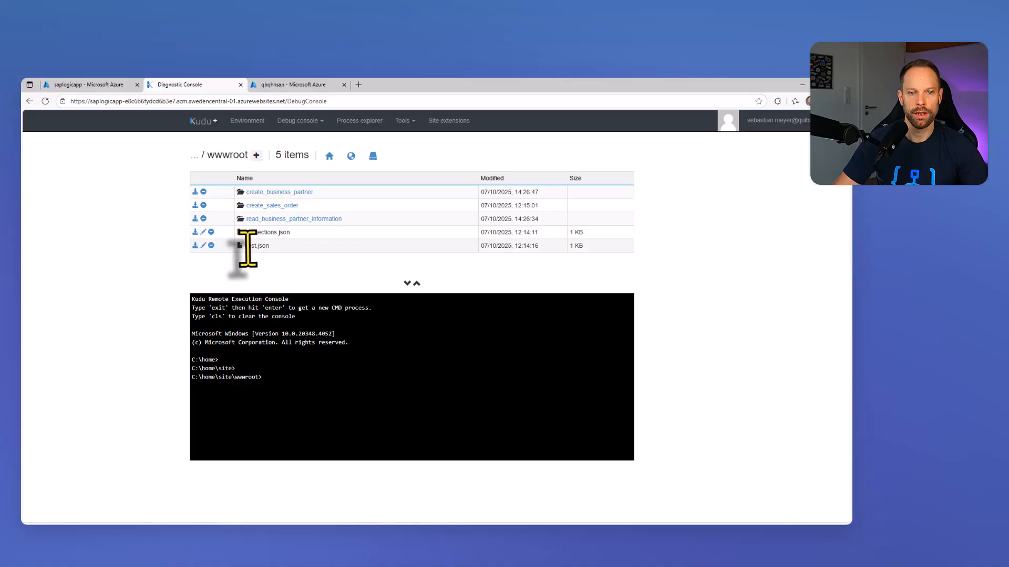
left_click(202, 245)
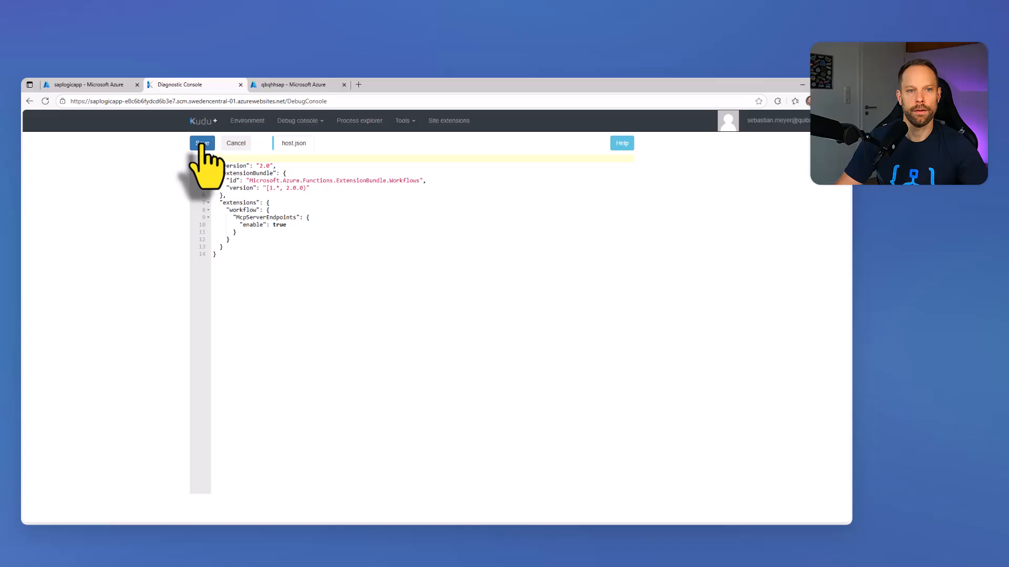
Return to the saplogicapp resource in the Azure portal and open its Authentication settings for review.
left_click(114, 87)
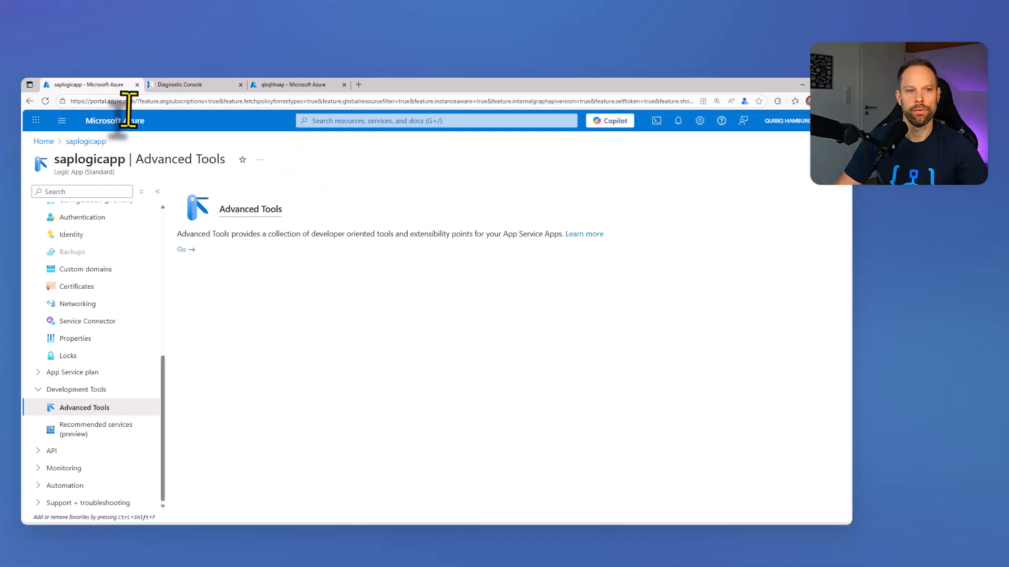
scroll(124, 259, "up", 5)
scroll(124, 259, "up", 2)
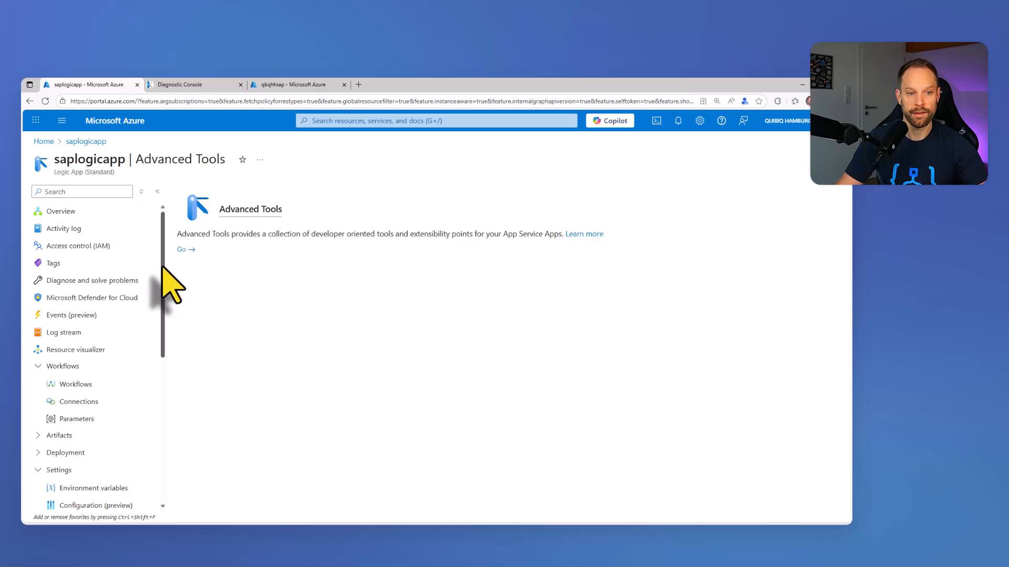
left_click_drag(162, 268, 150, 440)
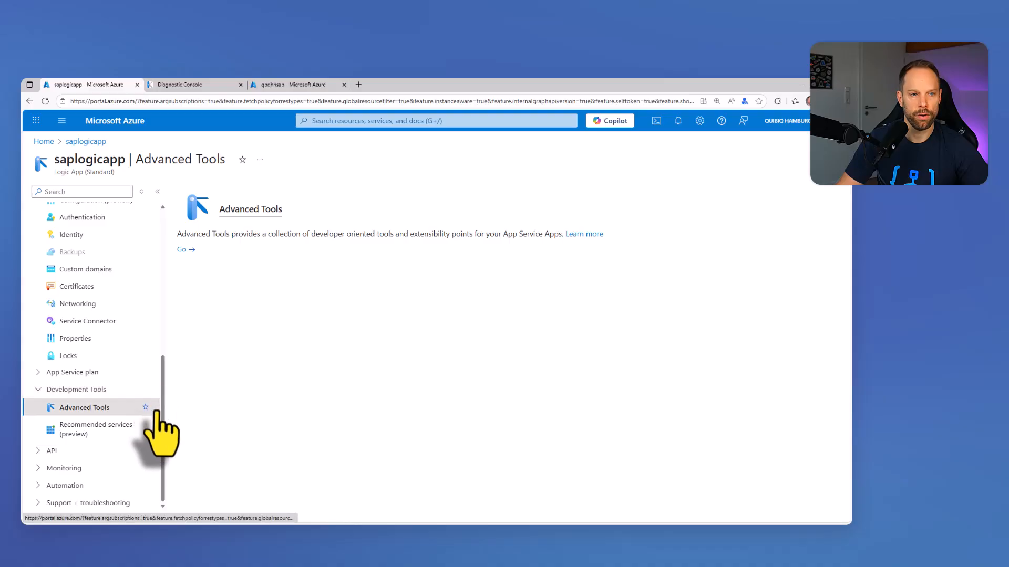
left_click_drag(165, 439, 164, 405)
left_click(84, 291)
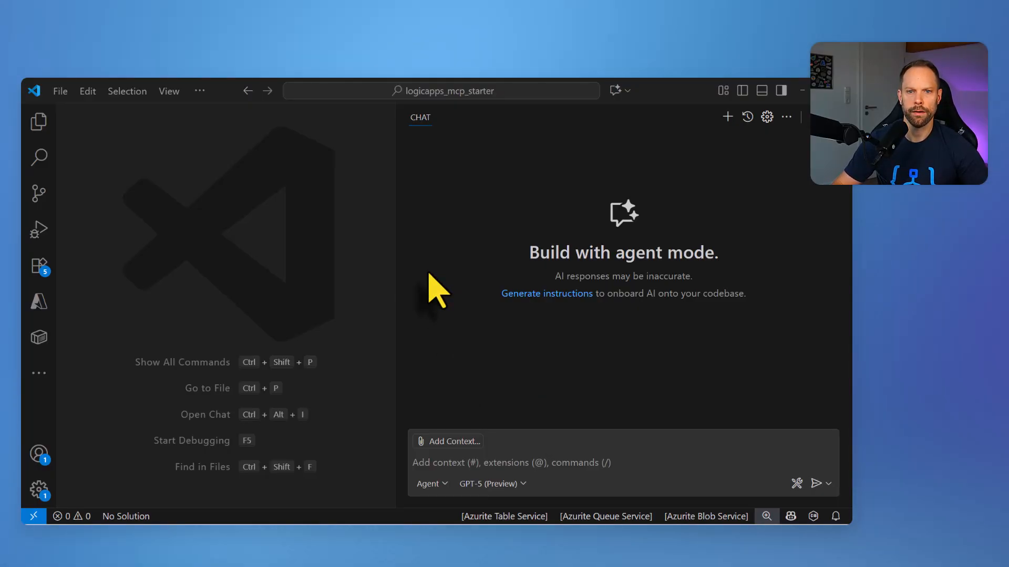
Start adding an MCP server in Visual Studio Code with the type HTTP (HTTP or Server-Sent Events).
key("ctrl+alt+i")
key("ctrl+shift+p")
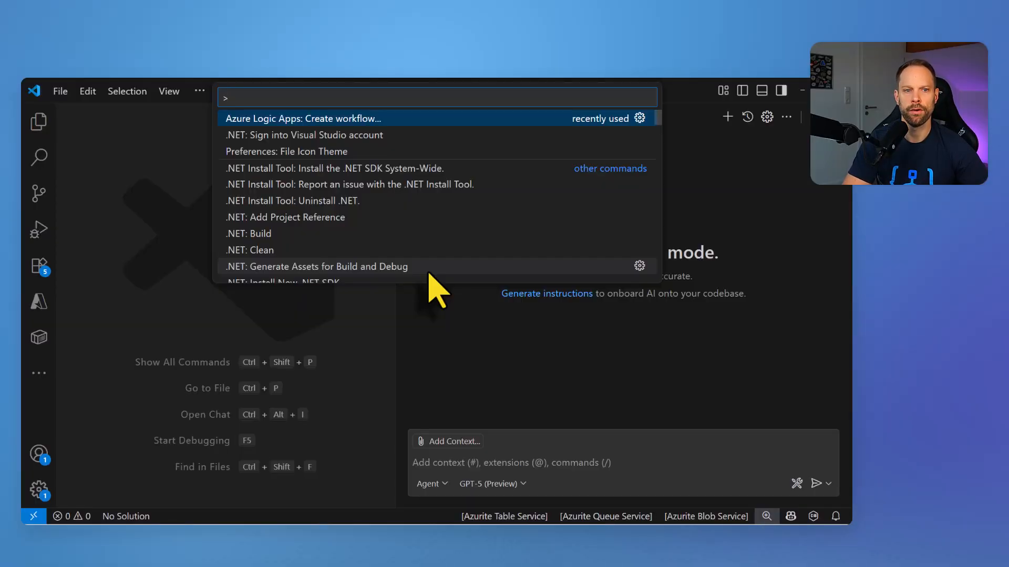
type("mcp")
key("Down")
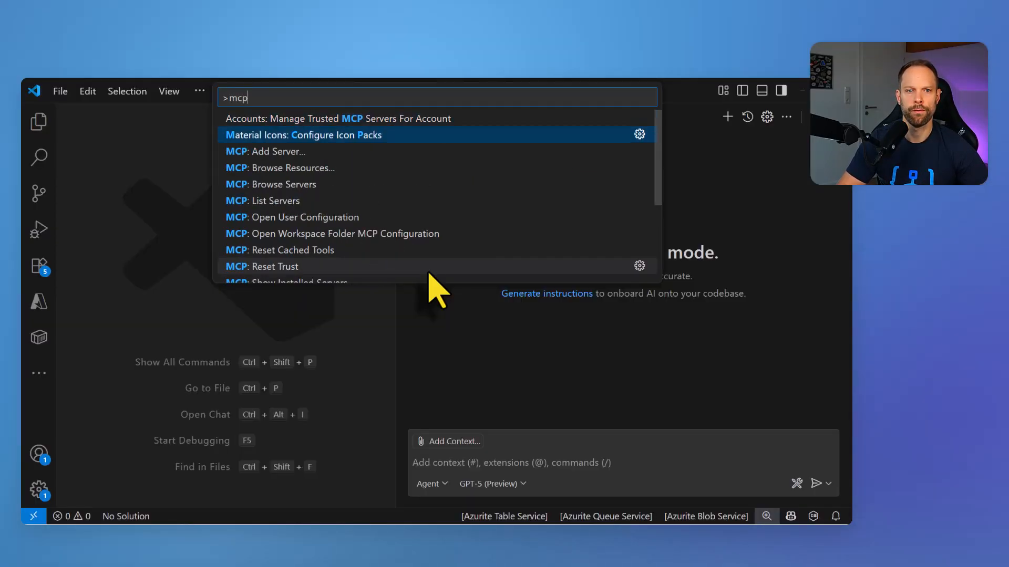
key("Down")
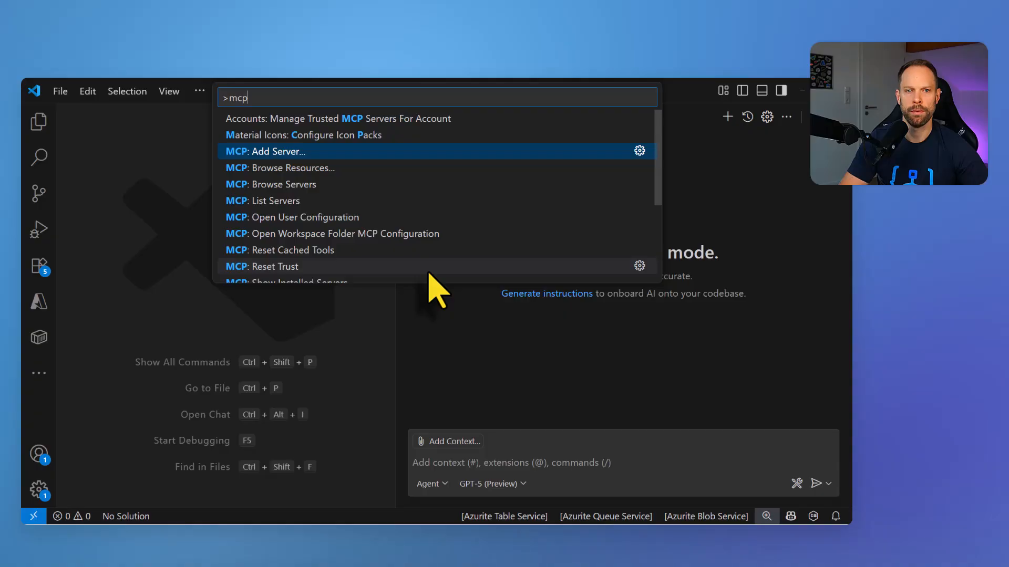
key("Return")
key("Down")
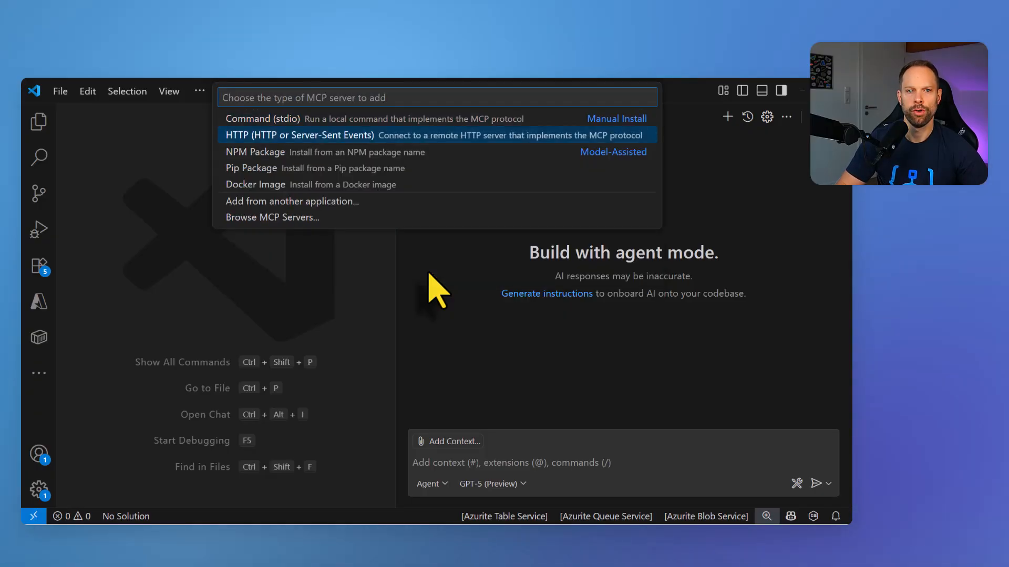
key("Return")
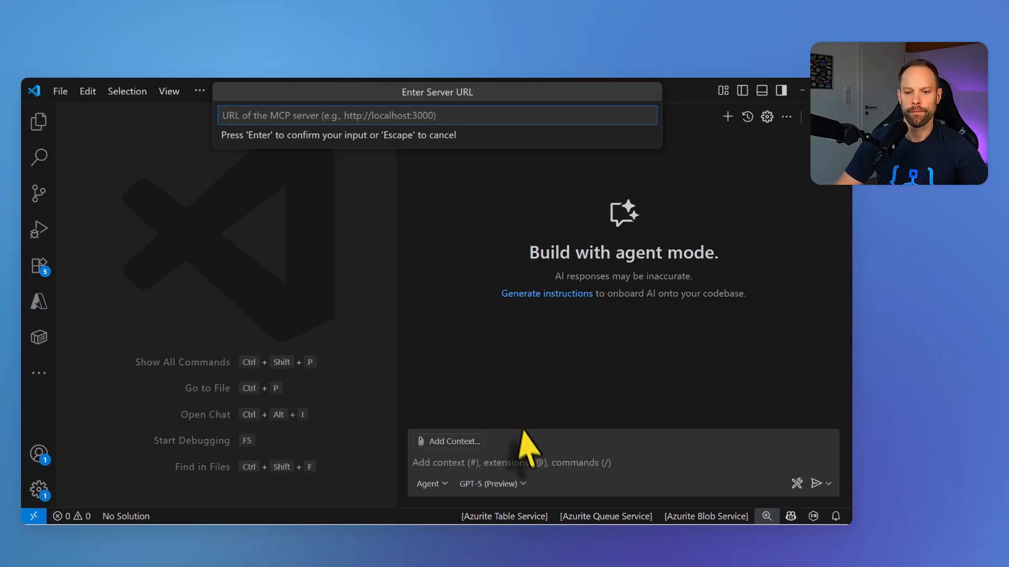
Switch to the Azure portal and copy the default domain from saplogicapp's Overview.
left_click(535, 525)
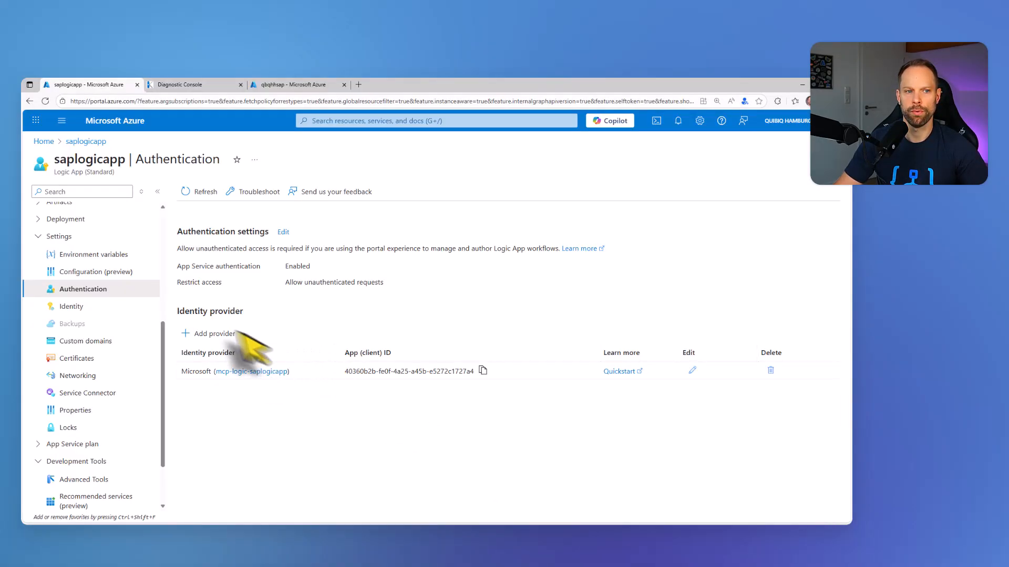
scroll(126, 284, "up", 5)
left_click(98, 212)
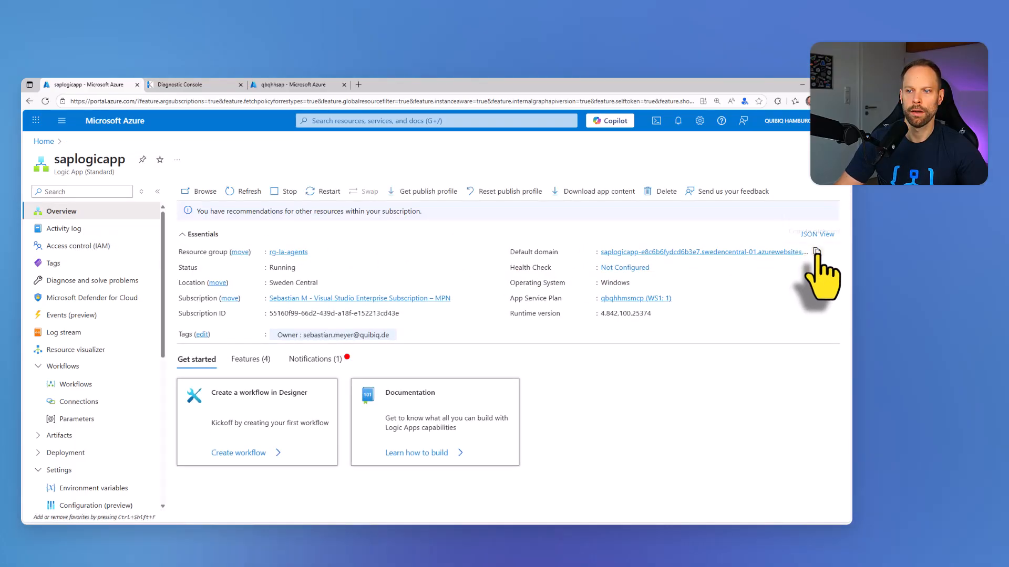
left_click(817, 252)
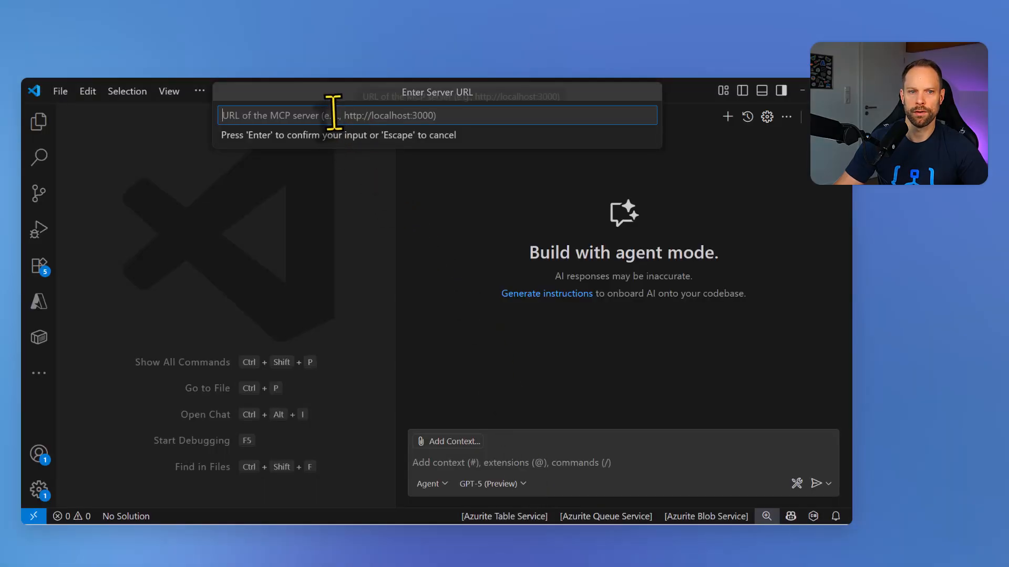
type("htt")
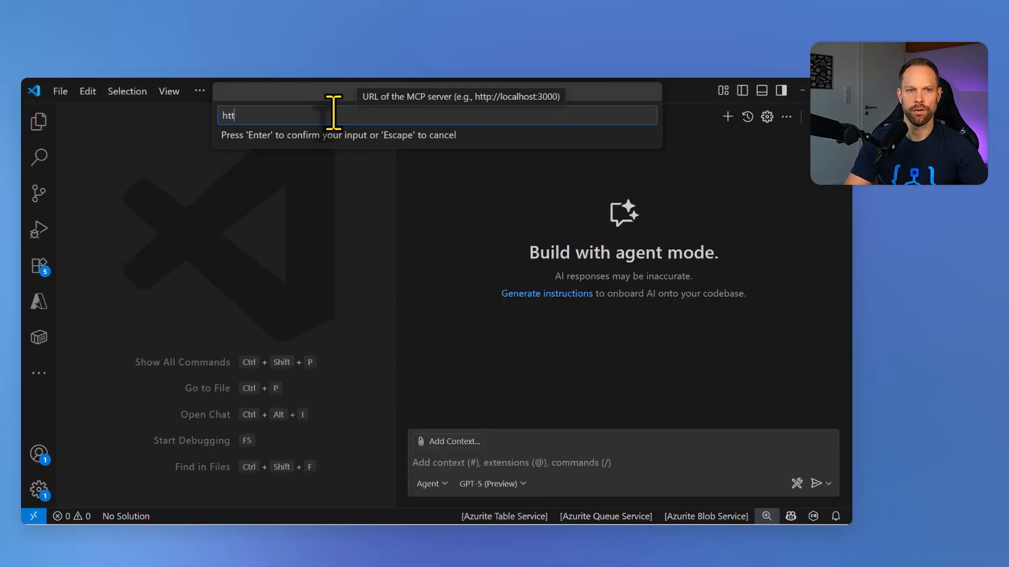
type("ps://")
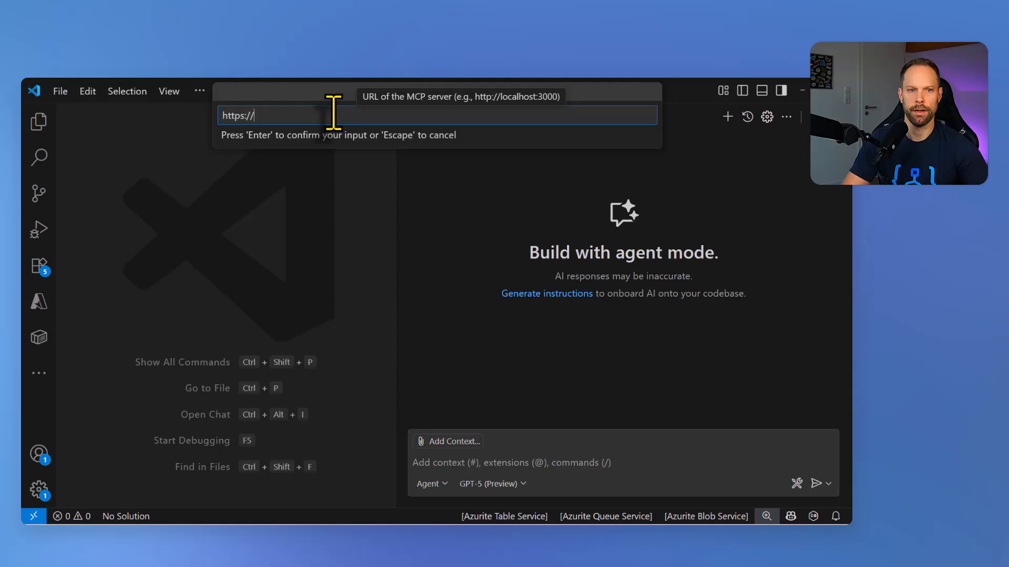
key("ctrl+v")
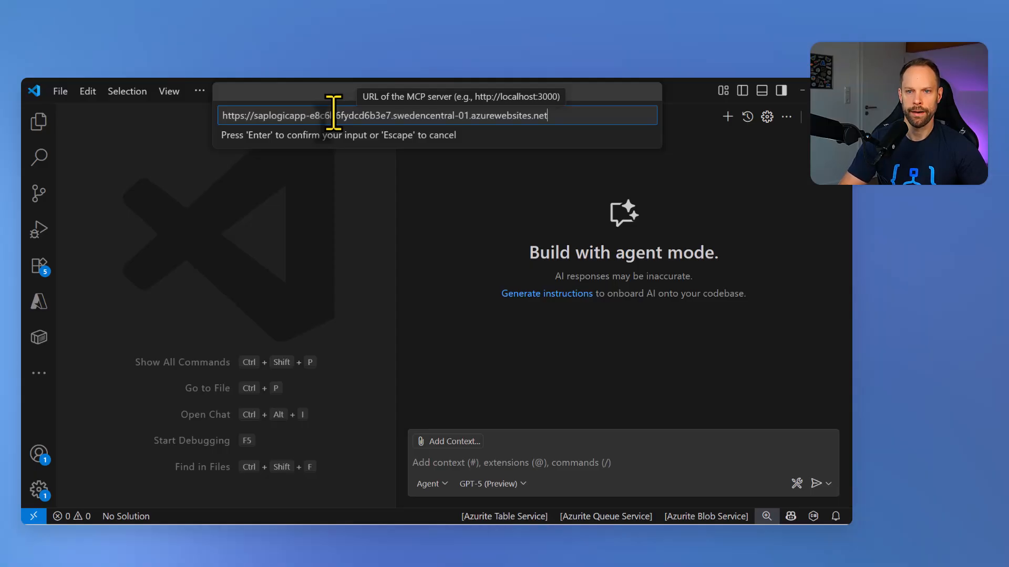
type("/")
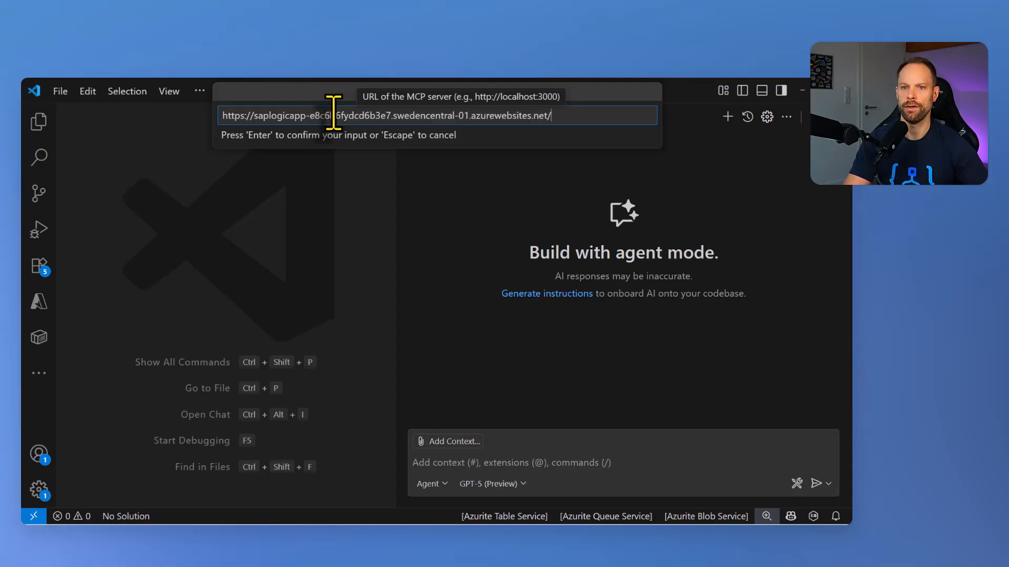
type("api/")
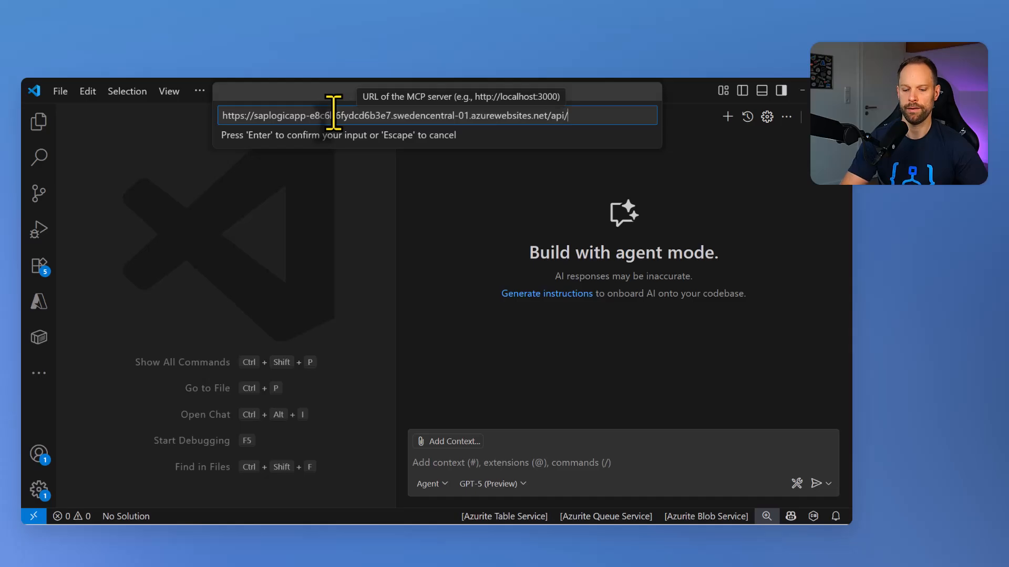
type(",")
type("mcp")
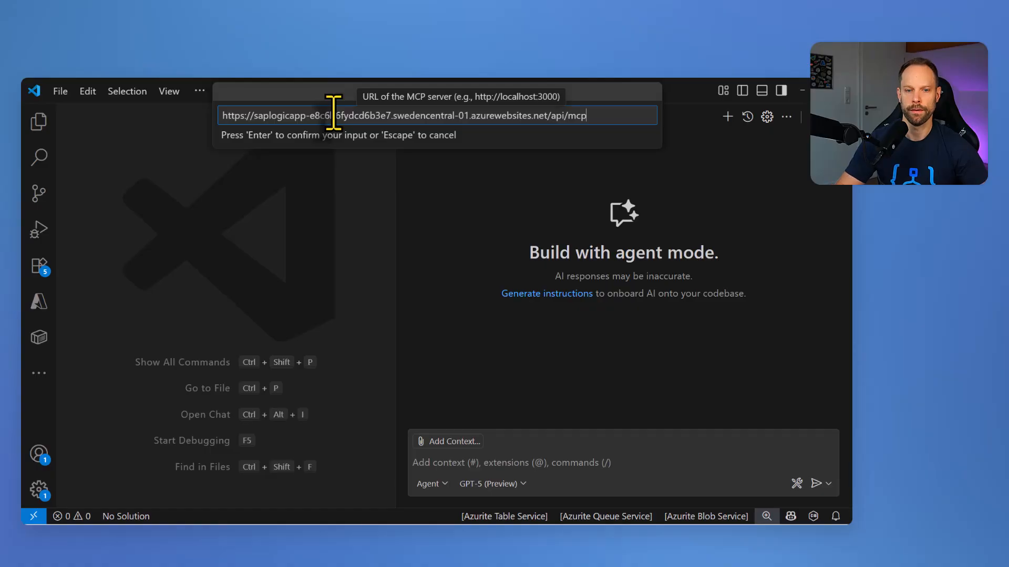
key("Return")
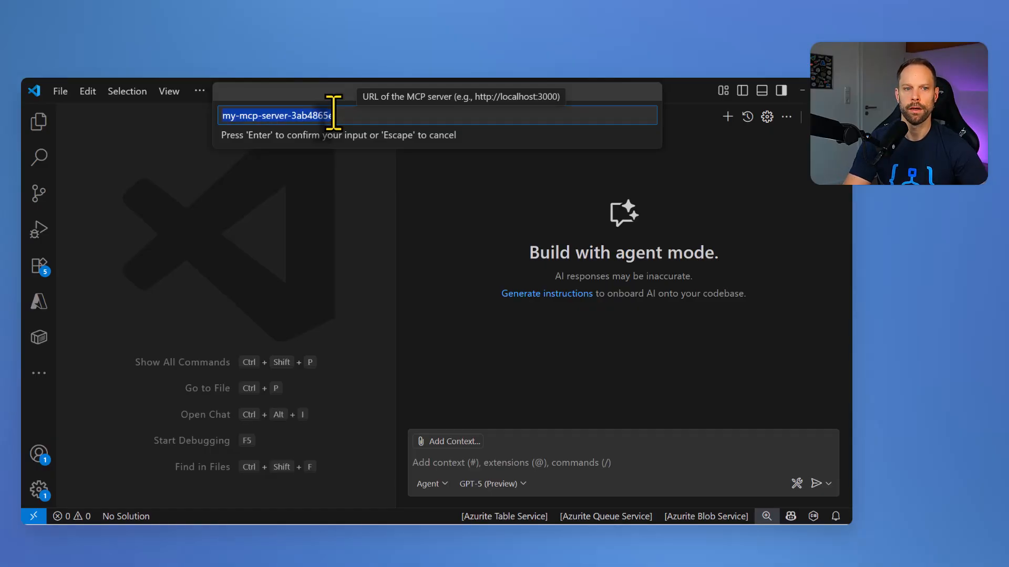
Save the MCP server as sap with Global availability and authorize it with the existing Microsoft account.
type("sap")
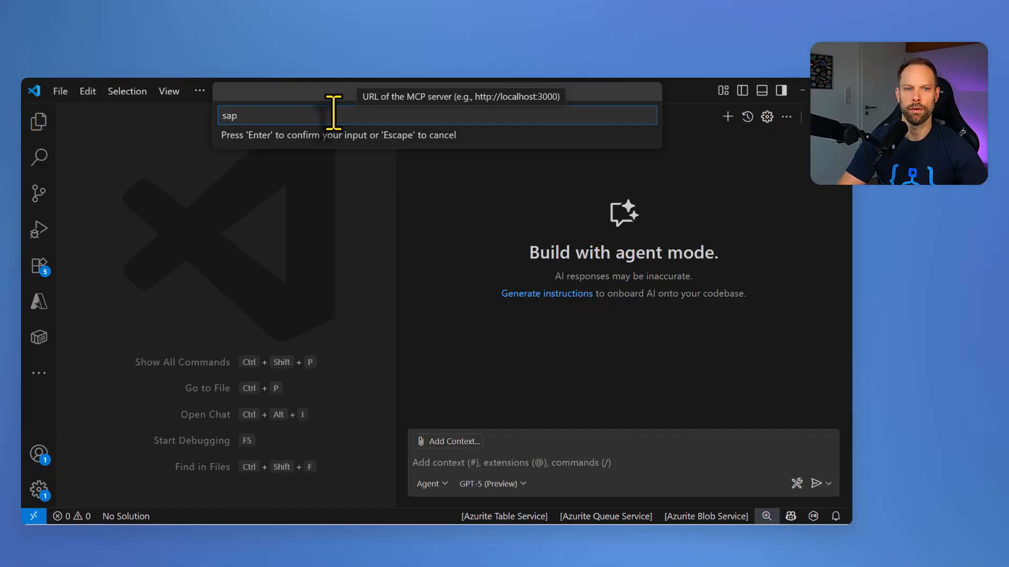
key("Return")
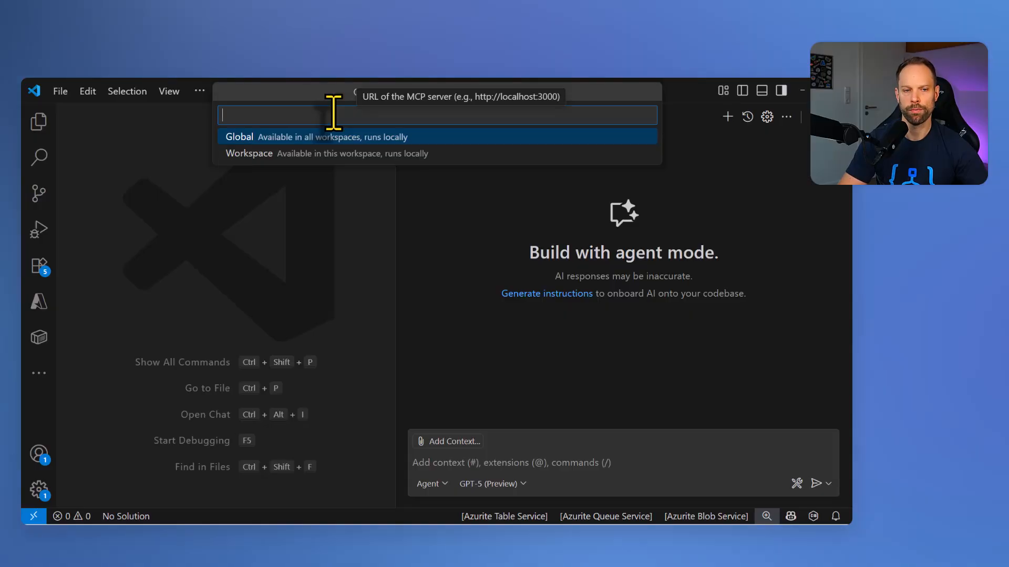
key("Escape")
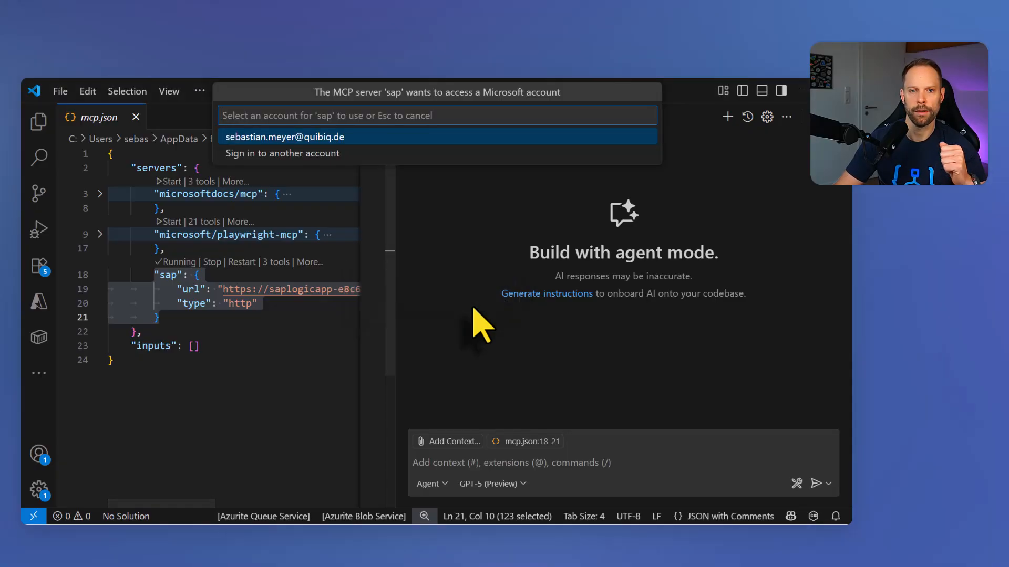
left_click(295, 138)
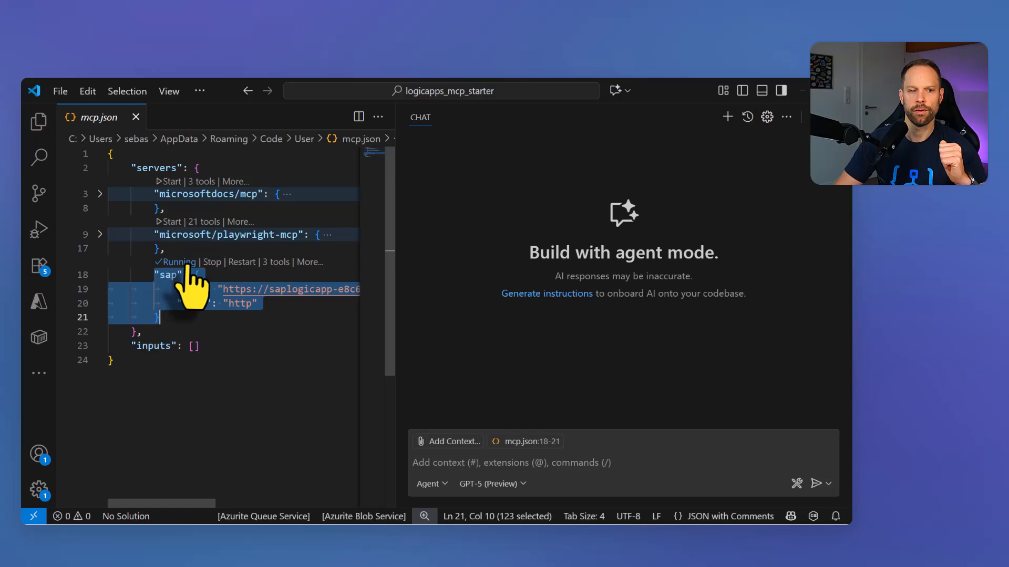
Ask the agent chat "which tools are available for sap".
left_click(232, 270)
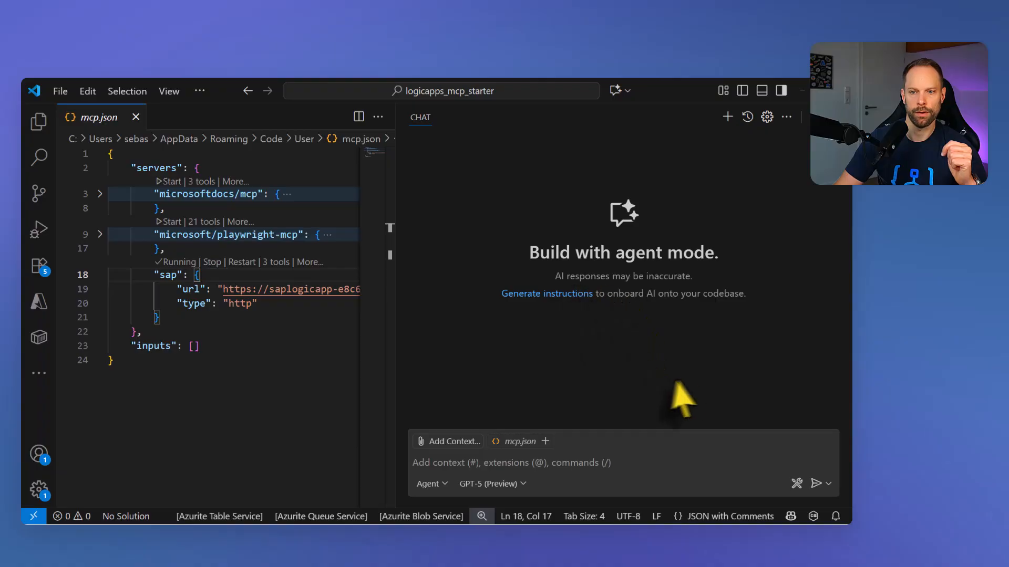
left_click(582, 467)
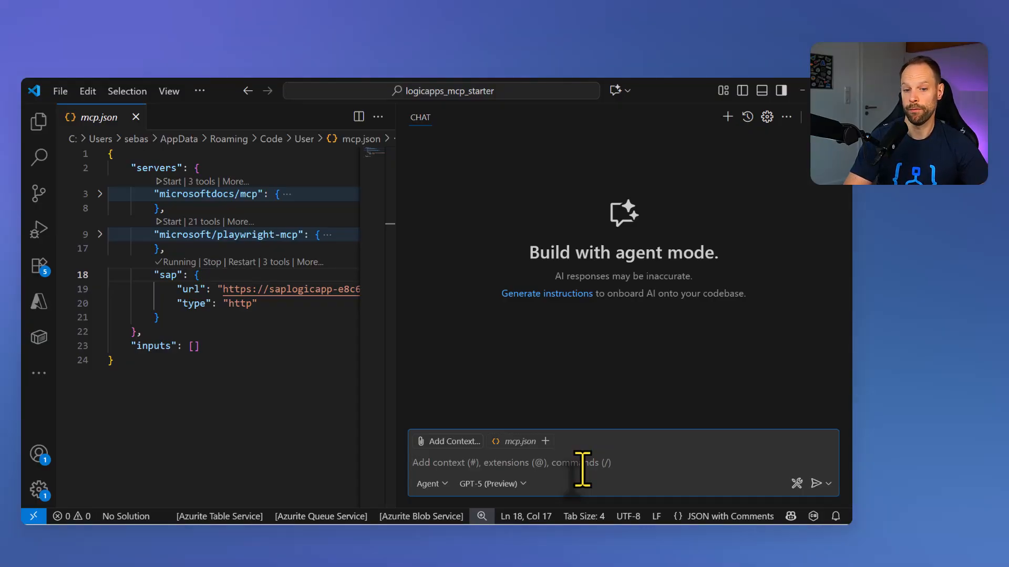
type("which tools are available for sap")
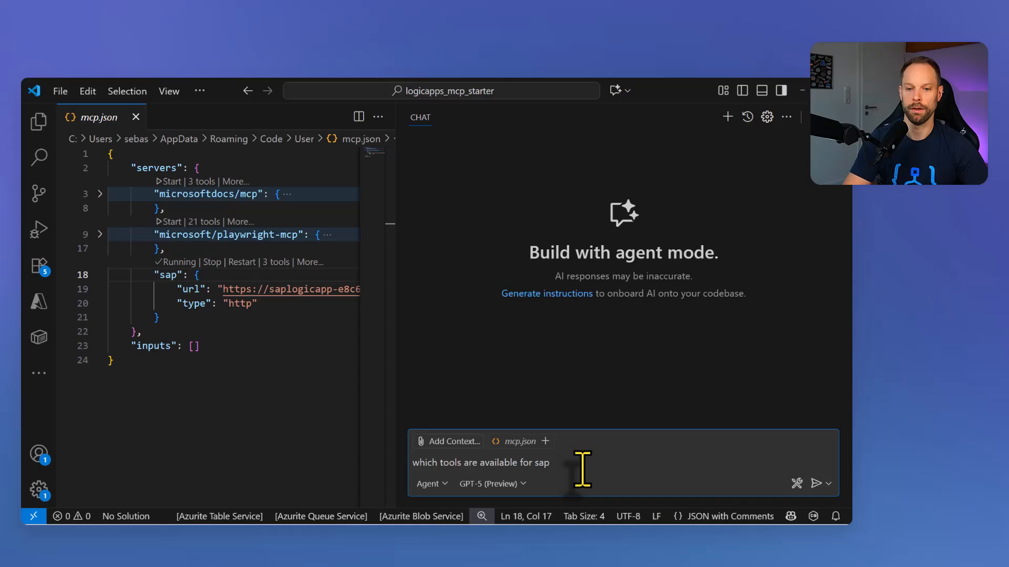
key("Return")
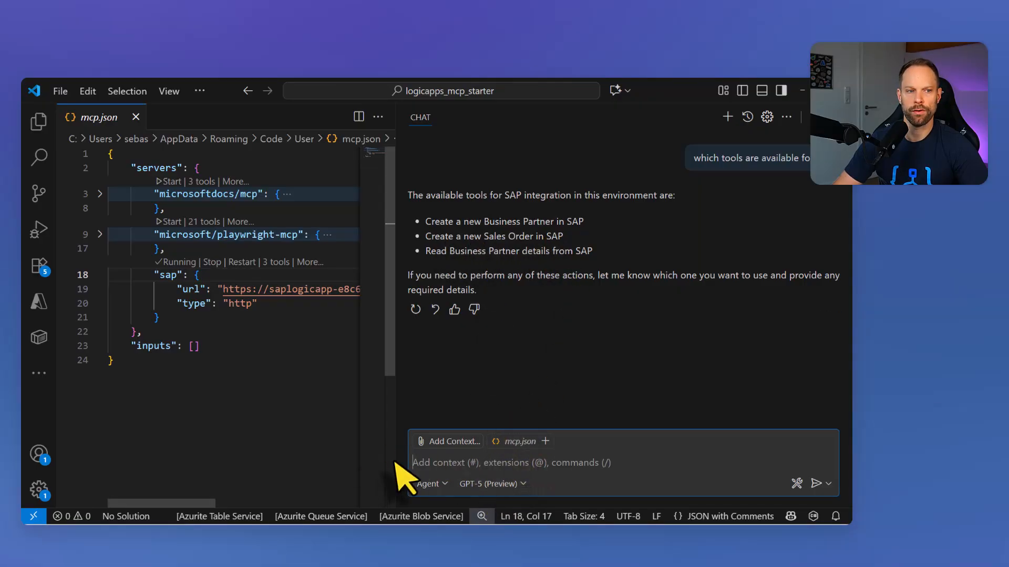
Open order.json from the workspace files, review its sales order fields, and close it.
left_click(39, 123)
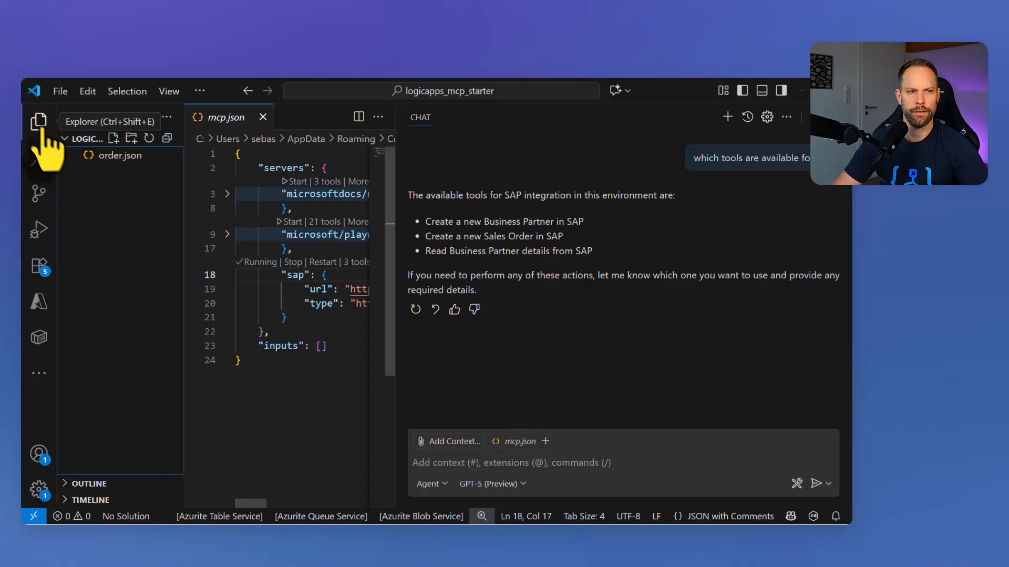
left_click(114, 161)
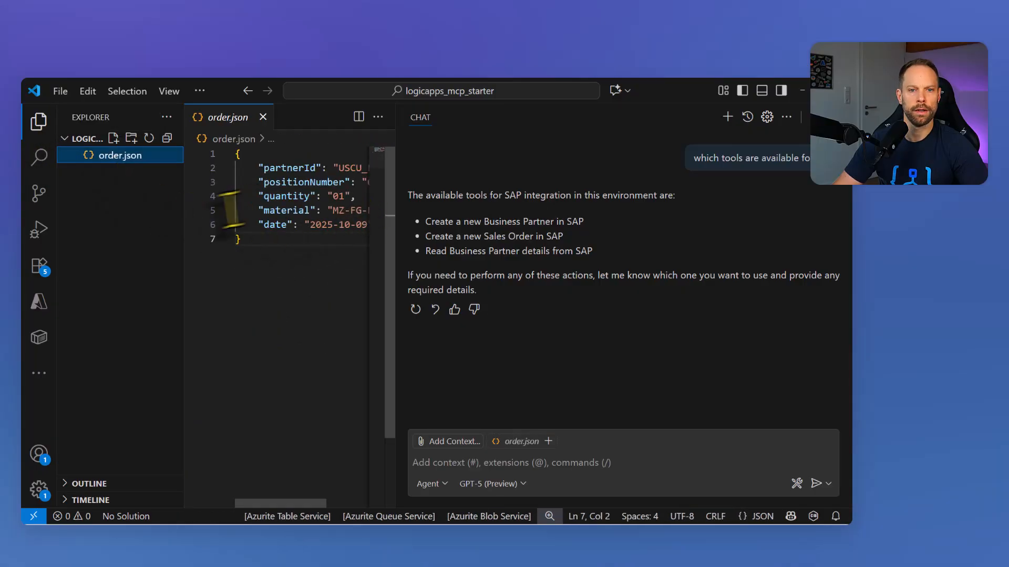
left_click_drag(182, 196, 90, 196)
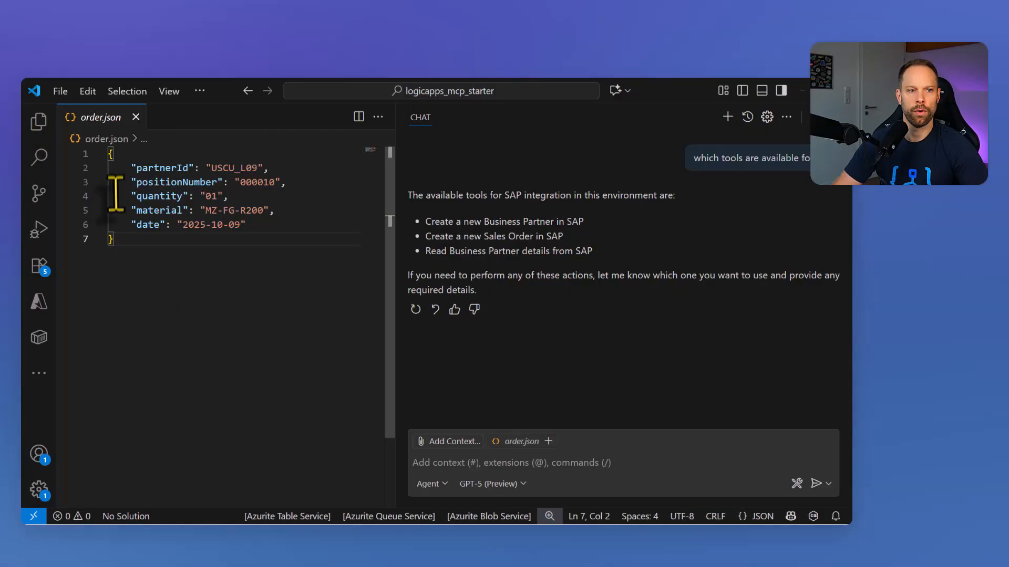
left_click(136, 116)
Send the chat prompt "please create sales order #file:order.json in sap" with order.json attached as context.
left_click(591, 462)
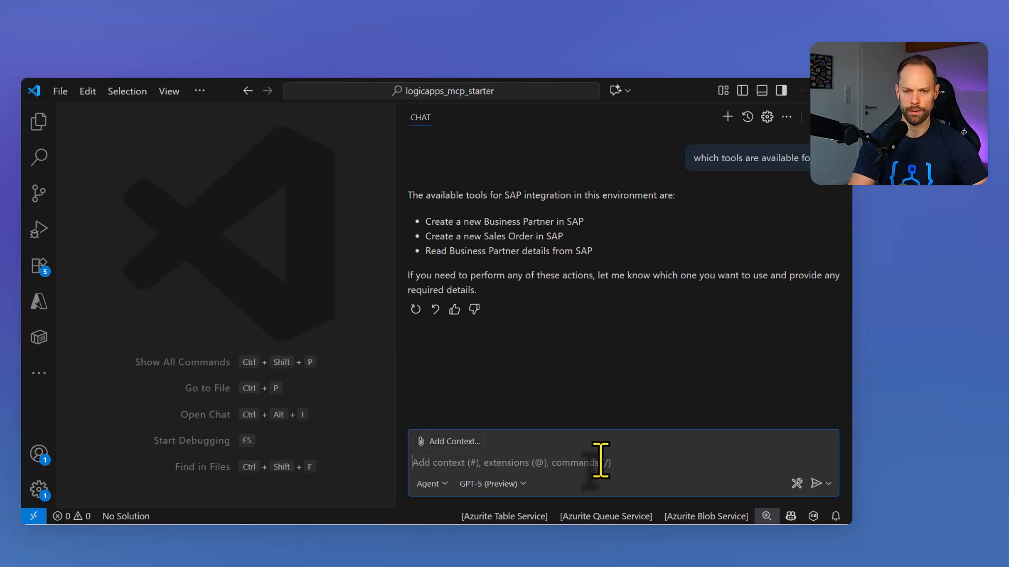
type("please create sales order")
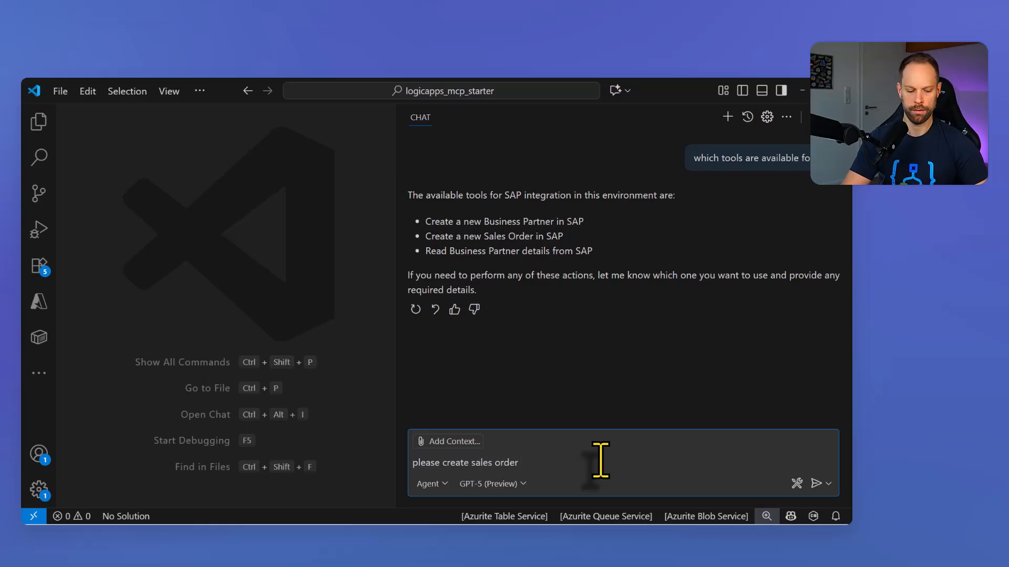
type("#")
key("Return")
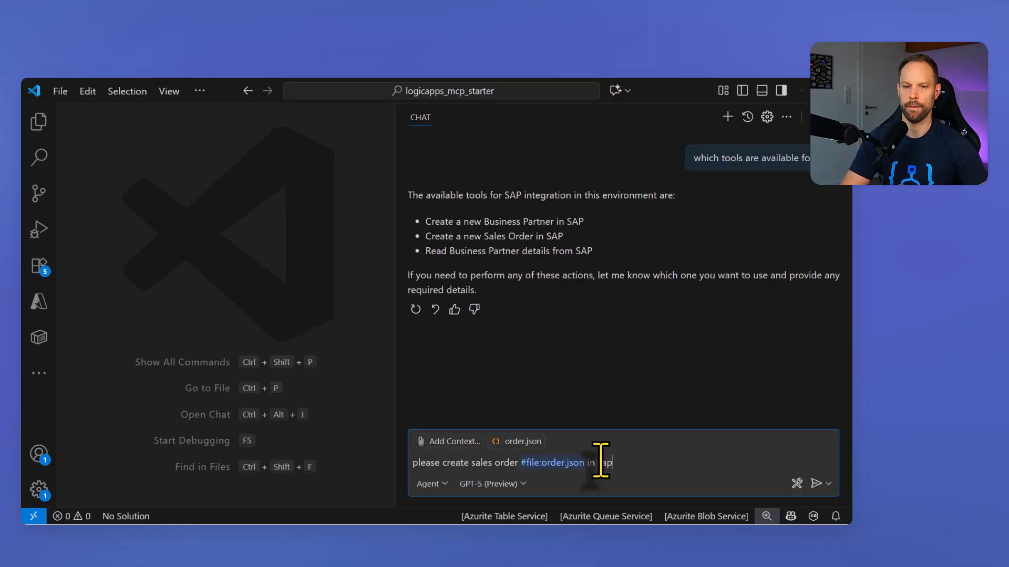
key("Return")
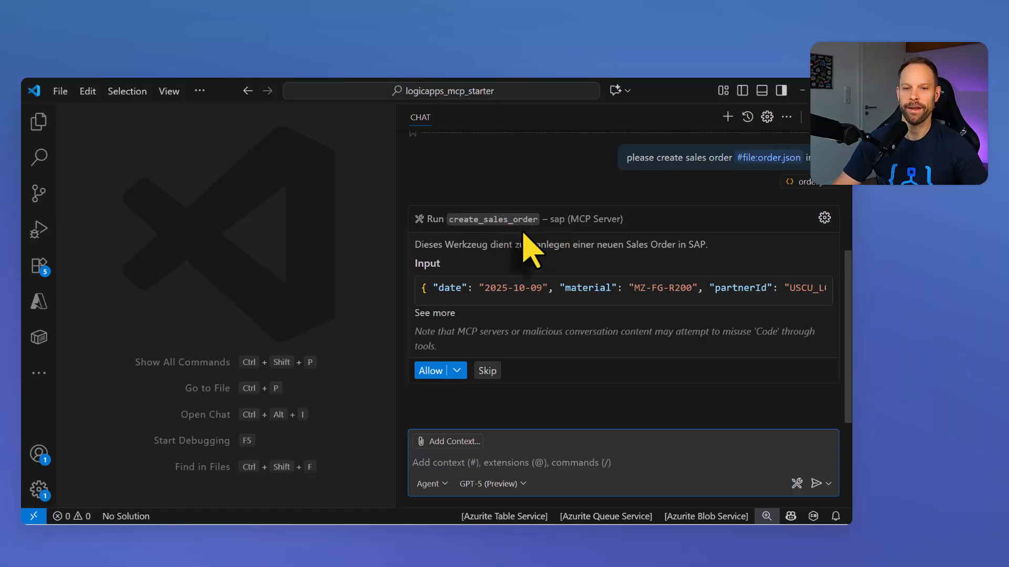
Review the input of the create_sales_order tool call and allow it to run on the sap MCP server.
mouse_move(433, 293)
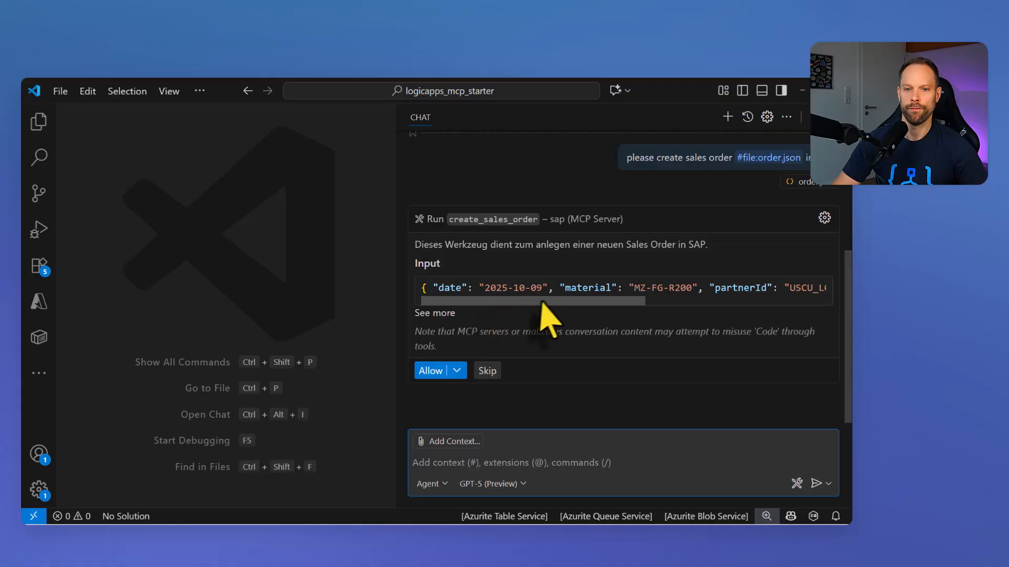
left_click_drag(549, 303, 529, 314)
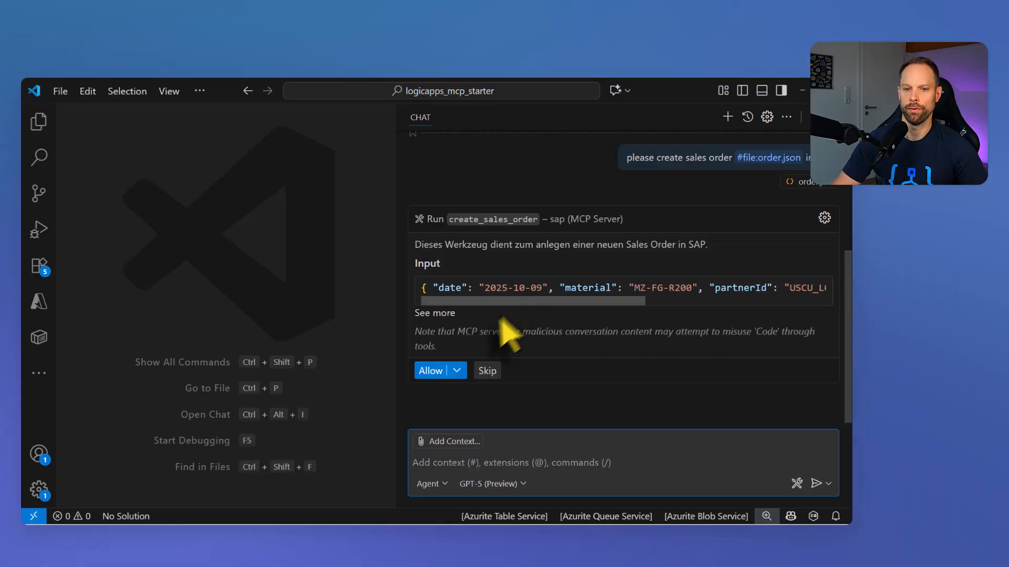
left_click(432, 371)
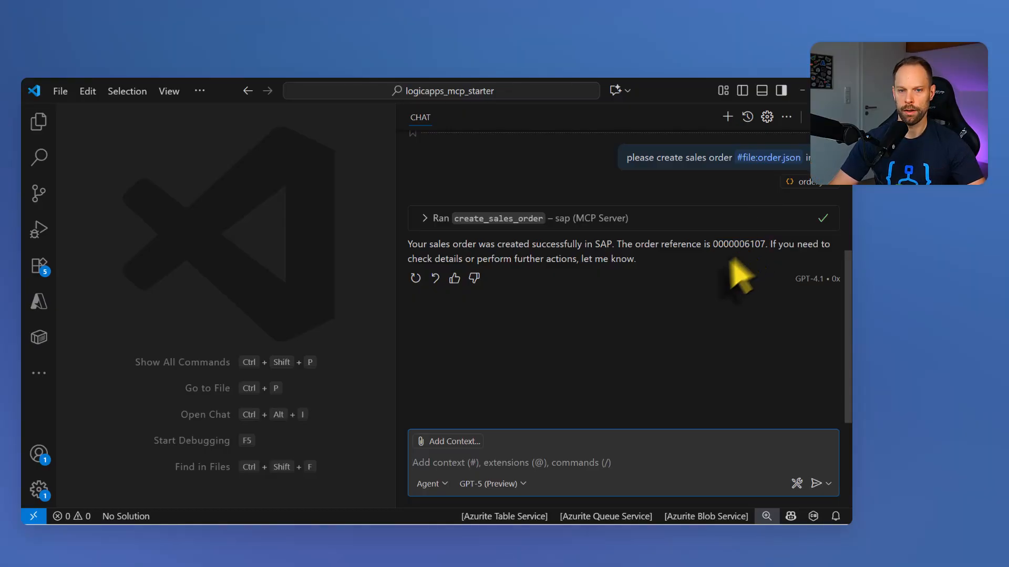
Switch to the Azure portal and open the latest run of saplogicapp's create_sales_order workflow from its run history.
left_click(570, 525)
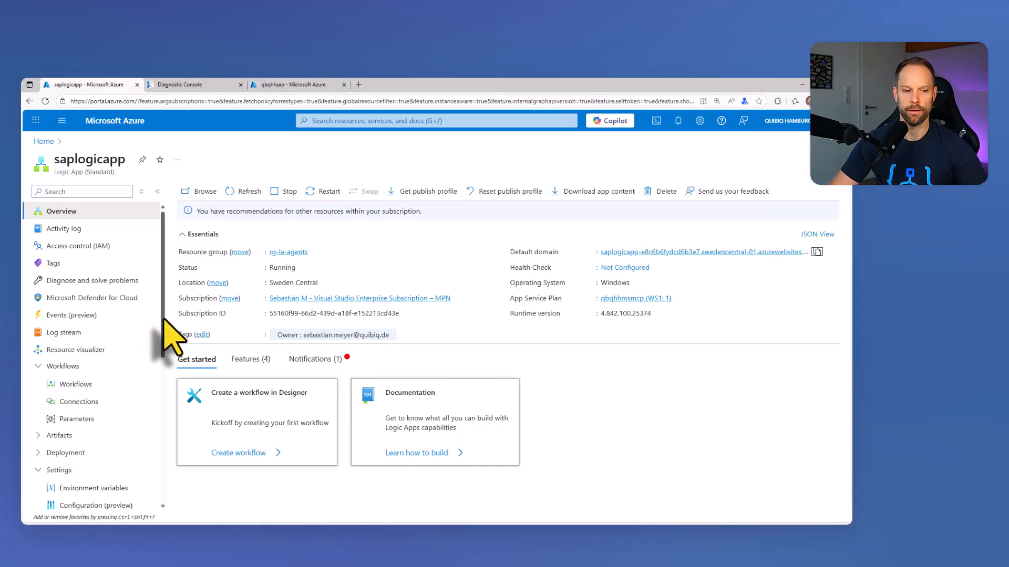
left_click(96, 387)
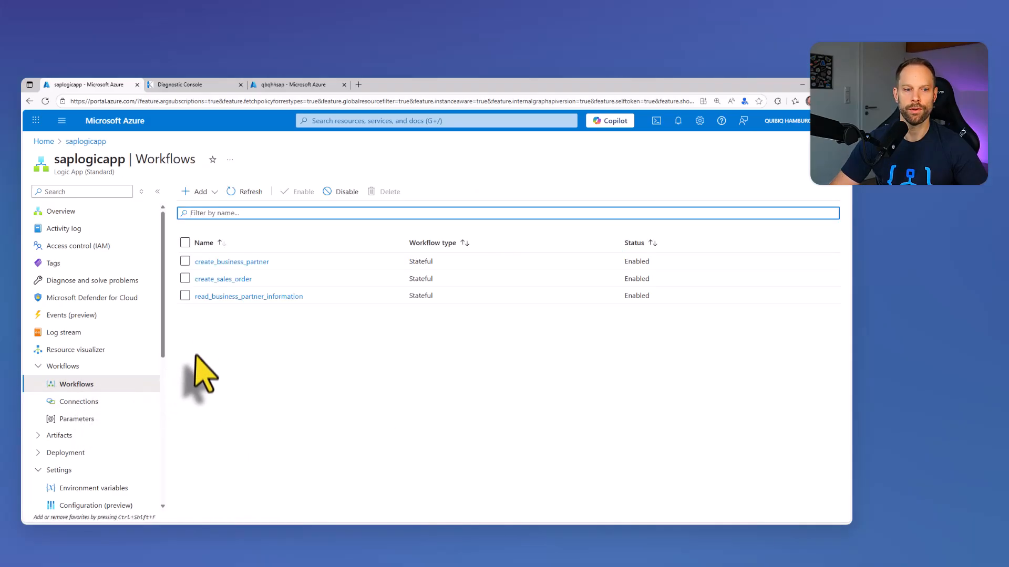
left_click(221, 282)
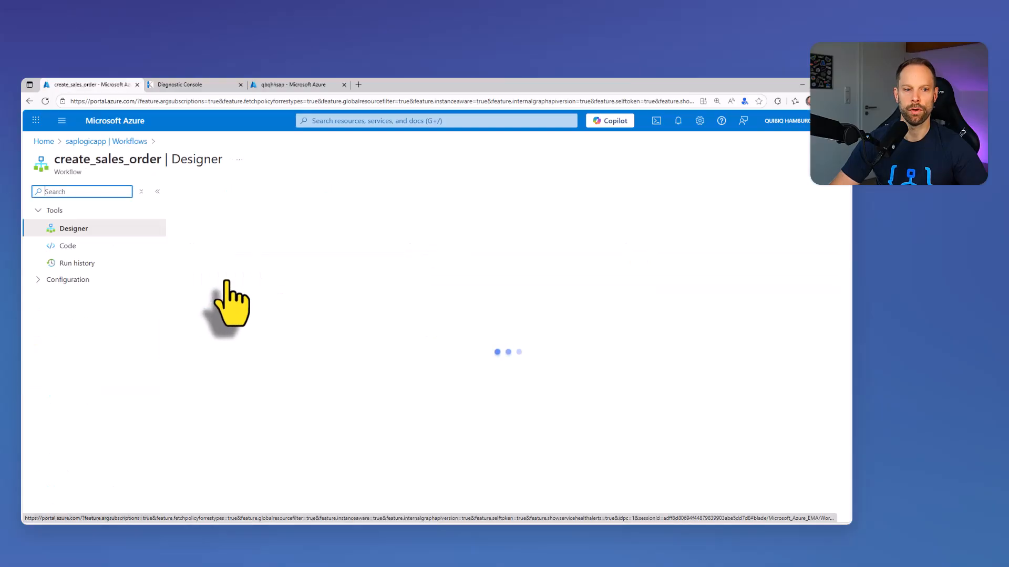
left_click(95, 269)
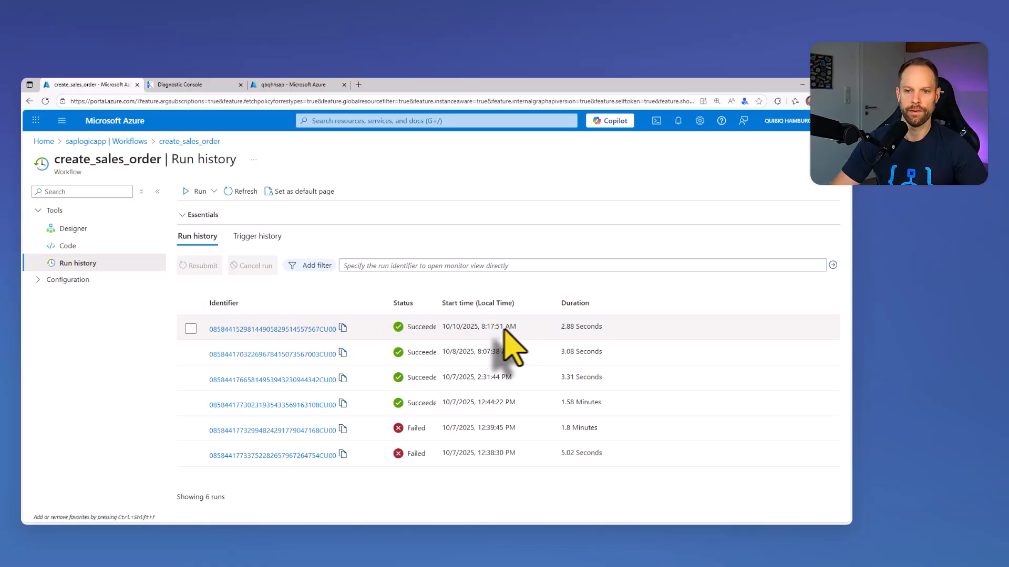
left_click(305, 330)
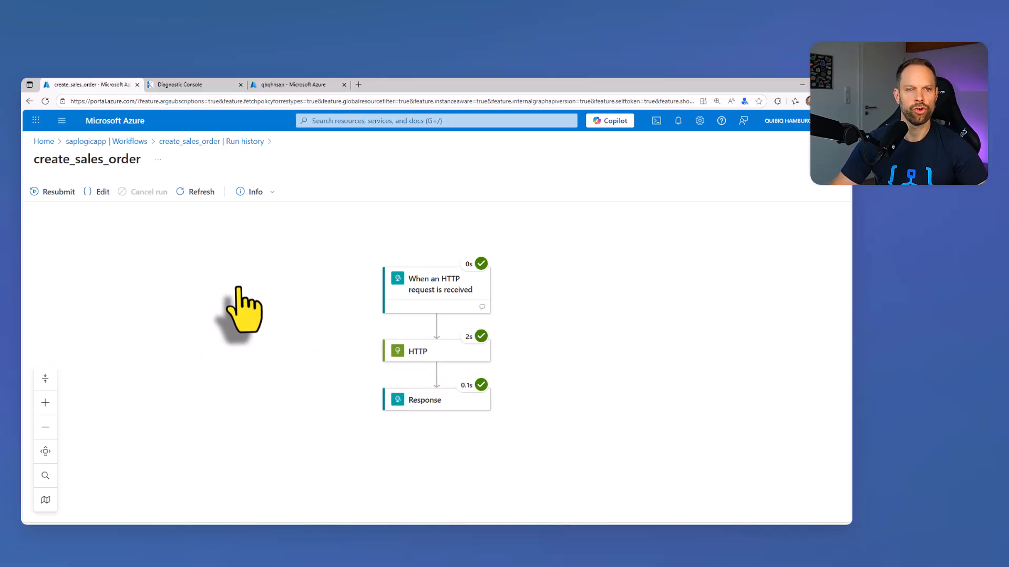
Open the create-salesorder-in-sap workflow of the qbqhhsap logic app and examine its design from the HTTP trigger to the exception handling.
left_click(295, 85)
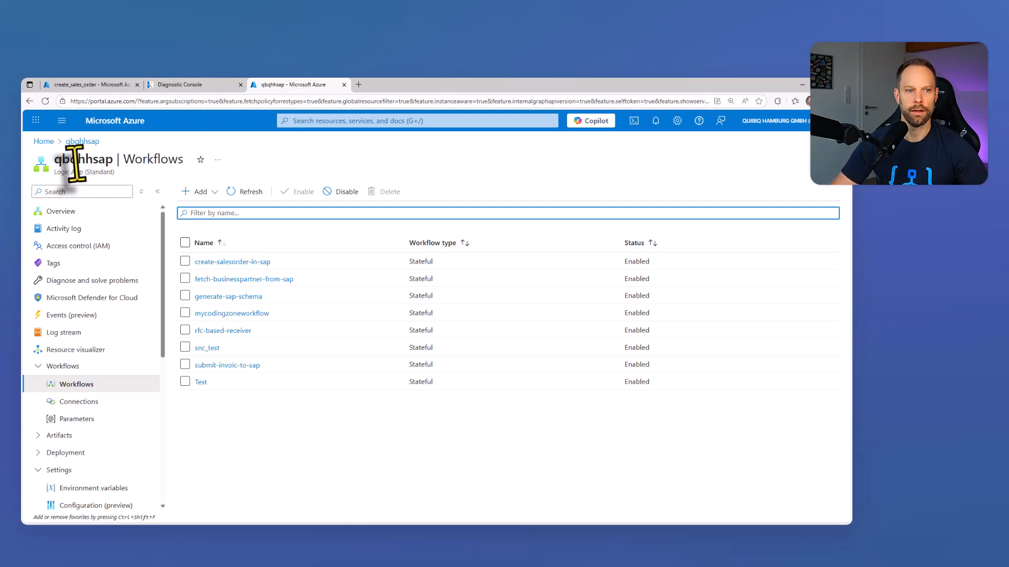
left_click(234, 261)
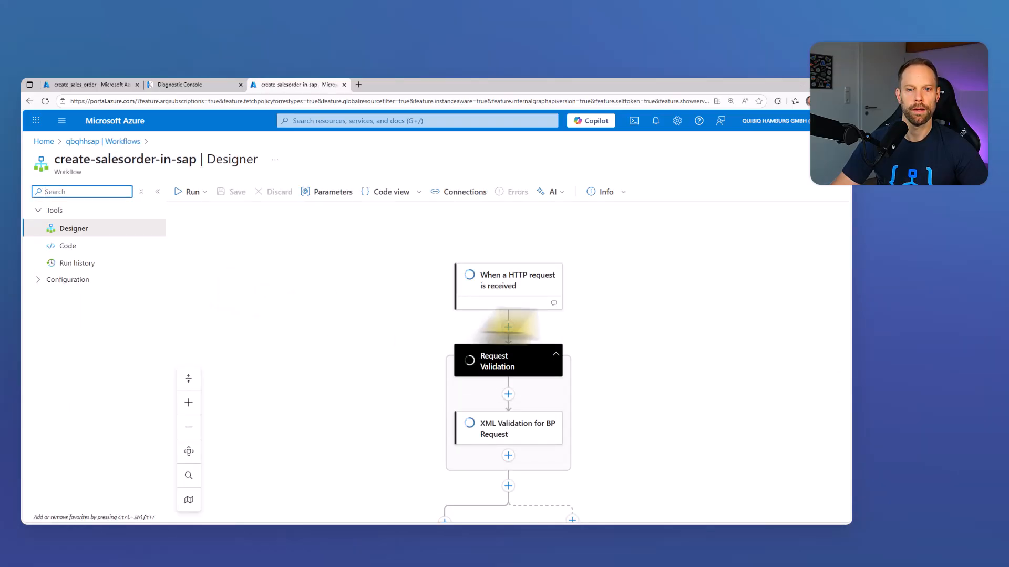
scroll(644, 424, "down", 5)
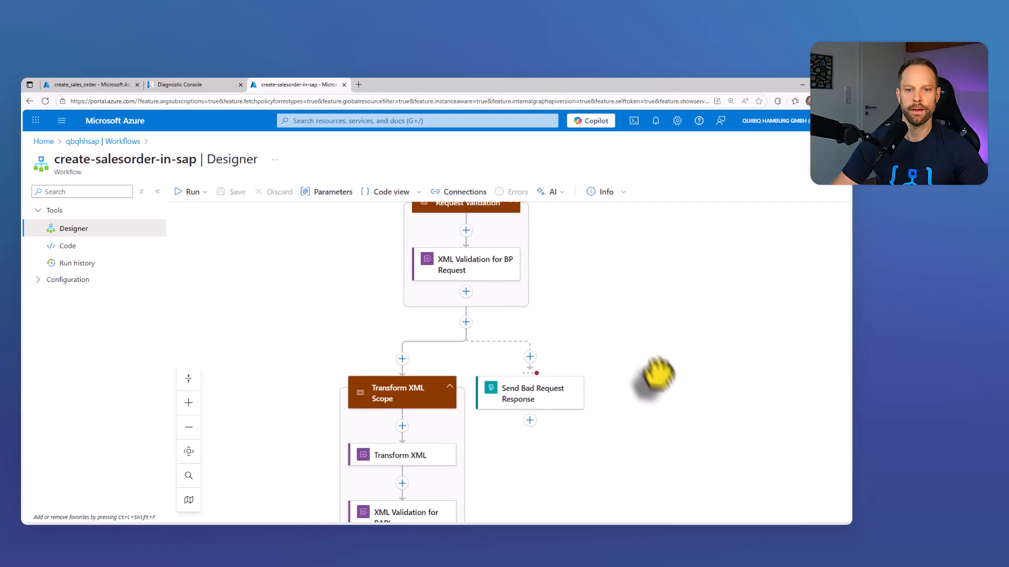
scroll(652, 305, "down", 4)
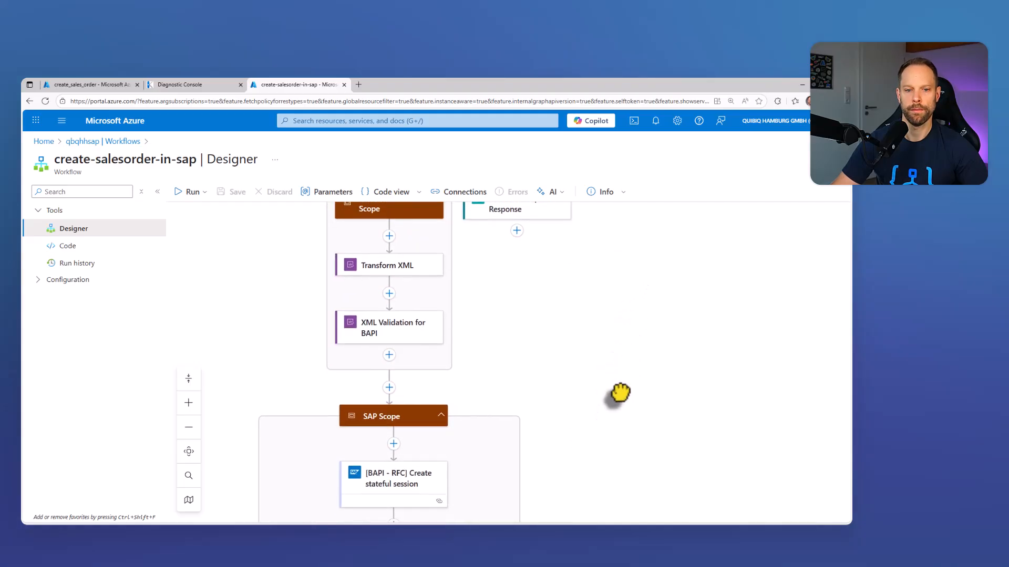
scroll(618, 299, "down", 1)
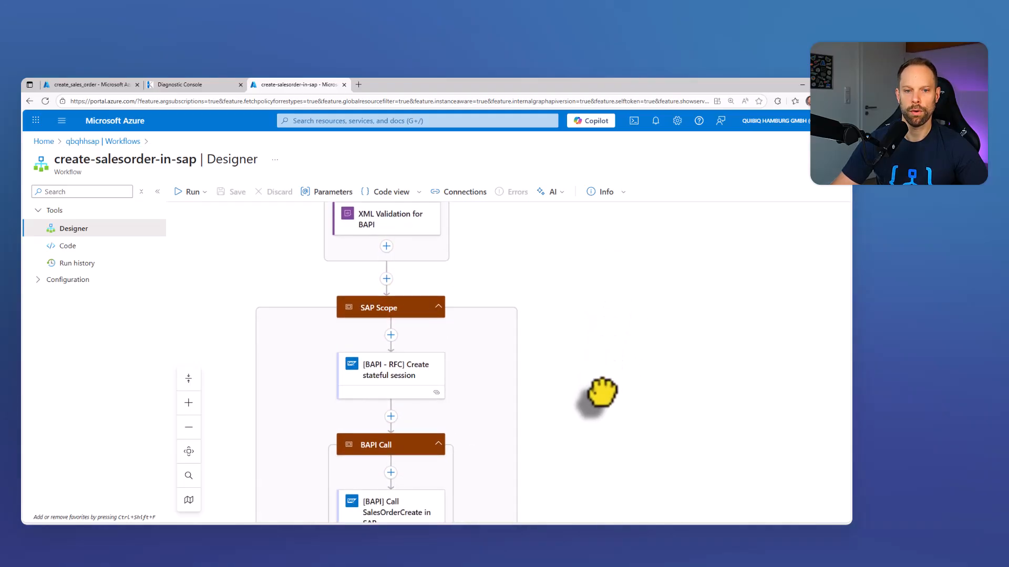
left_click_drag(603, 405, 592, 266)
left_click_drag(597, 356, 569, 261)
left_click_drag(578, 388, 621, 270)
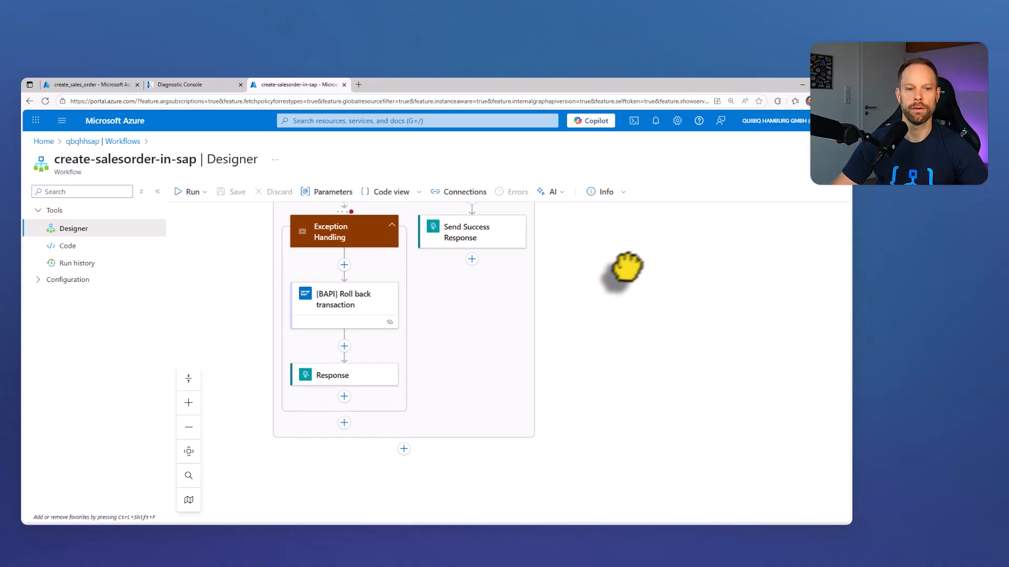
Open the latest run in create-salesorder-in-sap's run history and examine the status of each action through to the final responses.
left_click(105, 264)
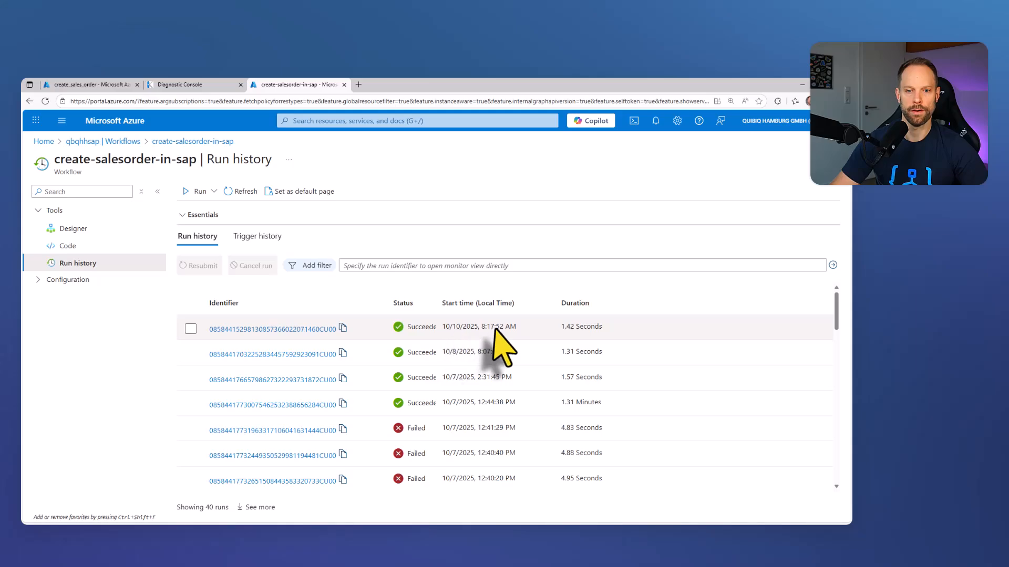
left_click(288, 330)
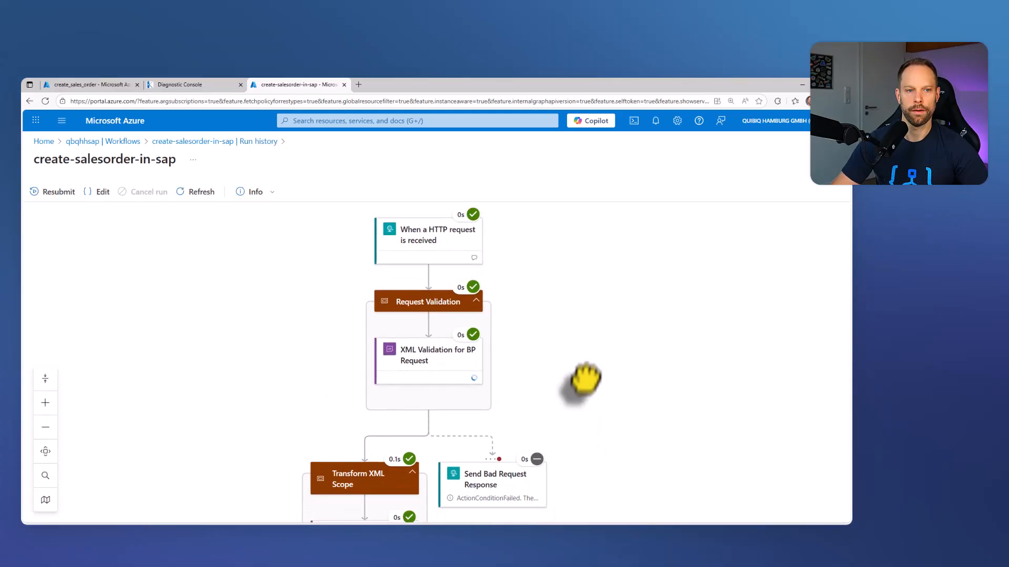
scroll(585, 378, "down", 10)
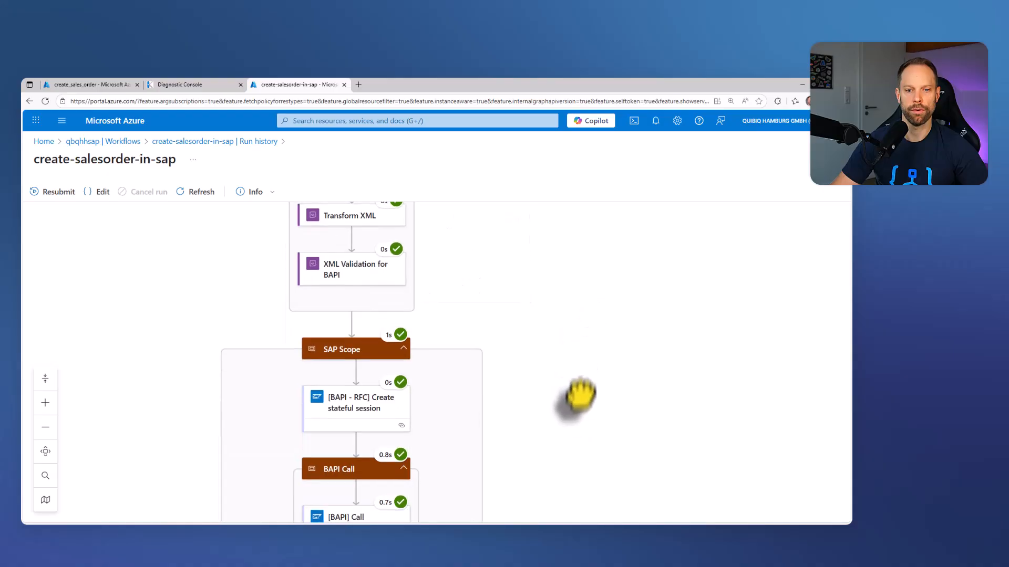
scroll(577, 397, "down", 6)
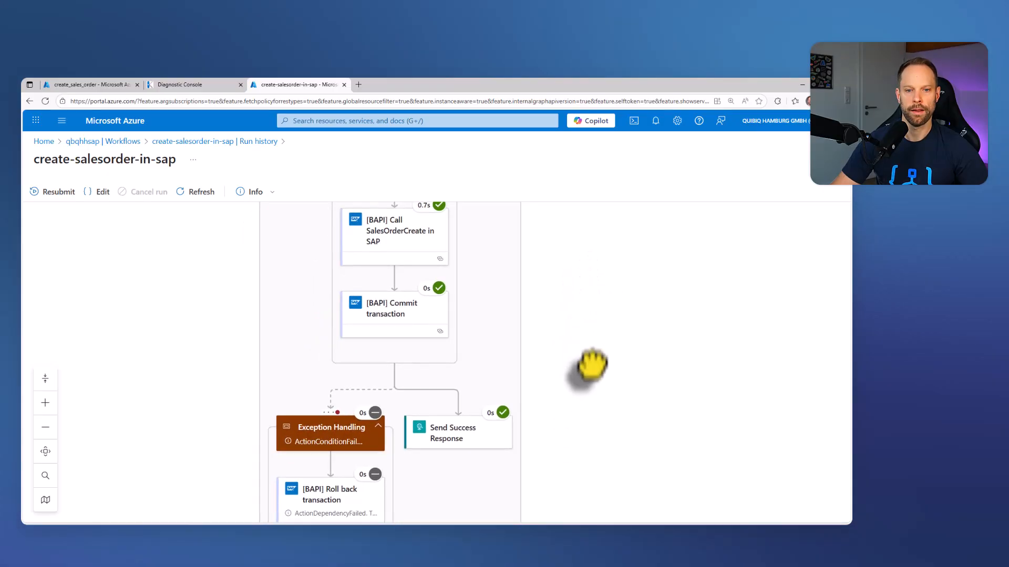
scroll(591, 364, "down", 4)
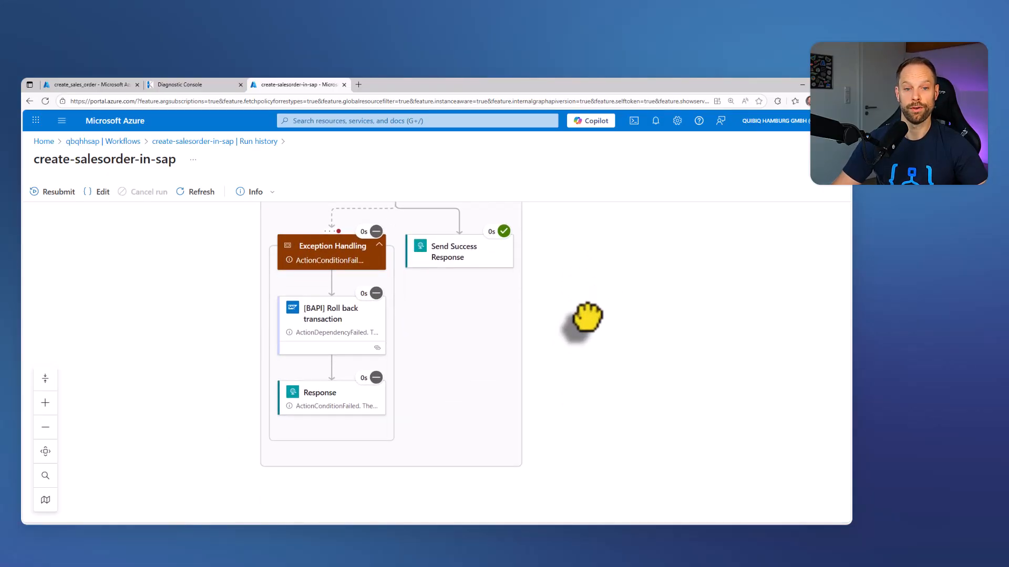